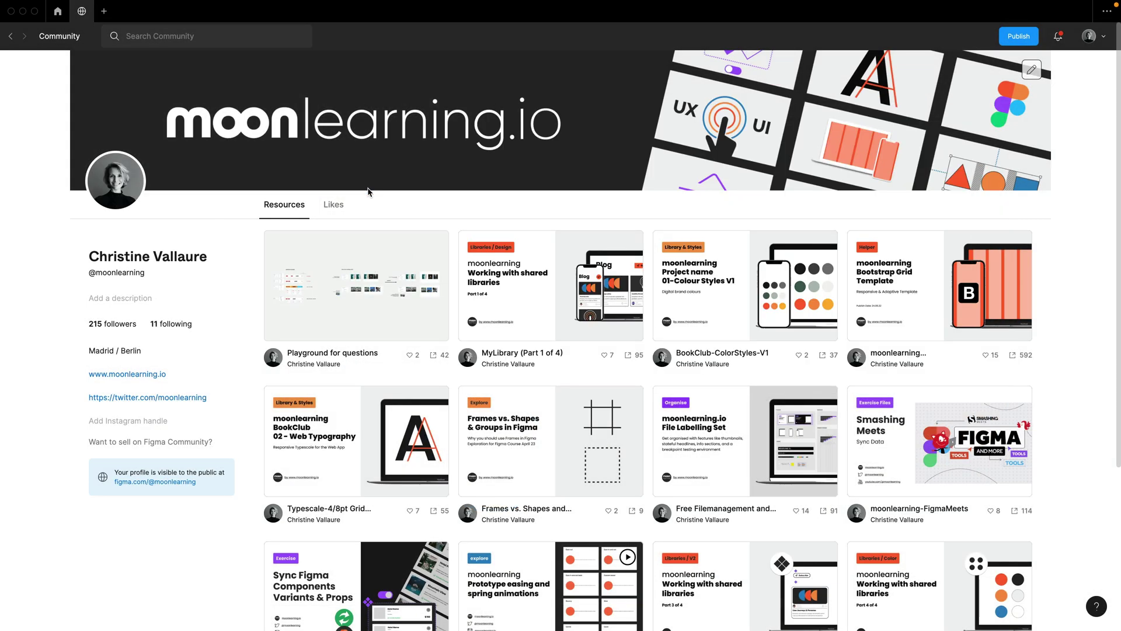
Open the MyLibrary (Part 1 of 4) community resource as the Library V1 file
{"action": "left_click", "coordinate": [513, 347]}
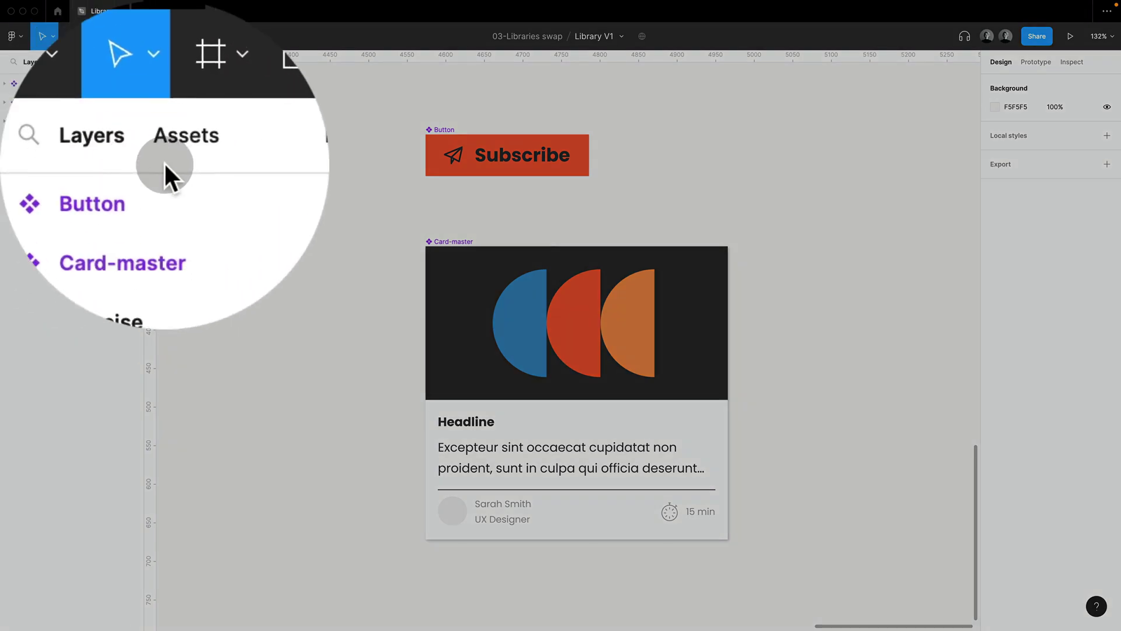
Publish Library V1's Button and Card-master components with the note 'first publish card and button'
{"action": "left_click", "coordinate": [63, 62]}
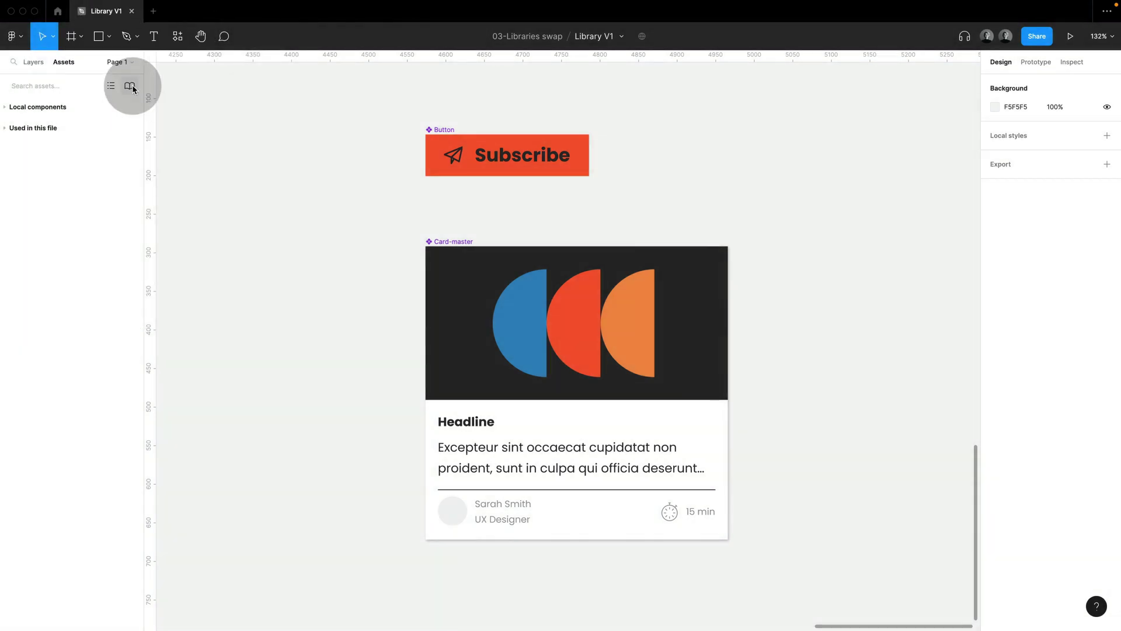
{"action": "left_click", "coordinate": [130, 87]}
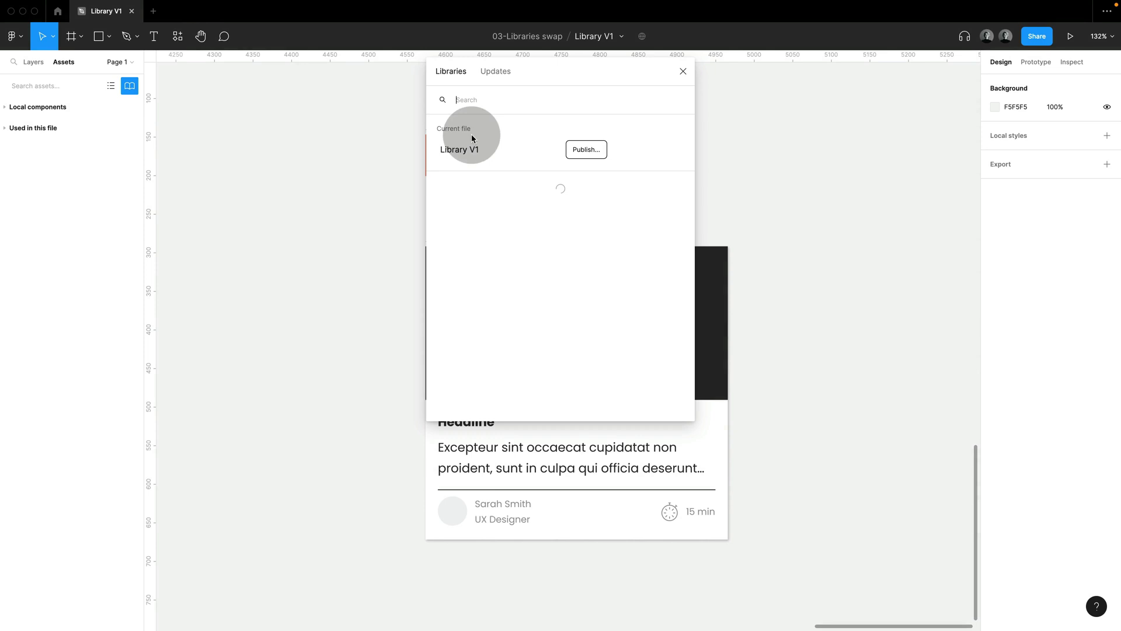
{"action": "left_click", "coordinate": [599, 155]}
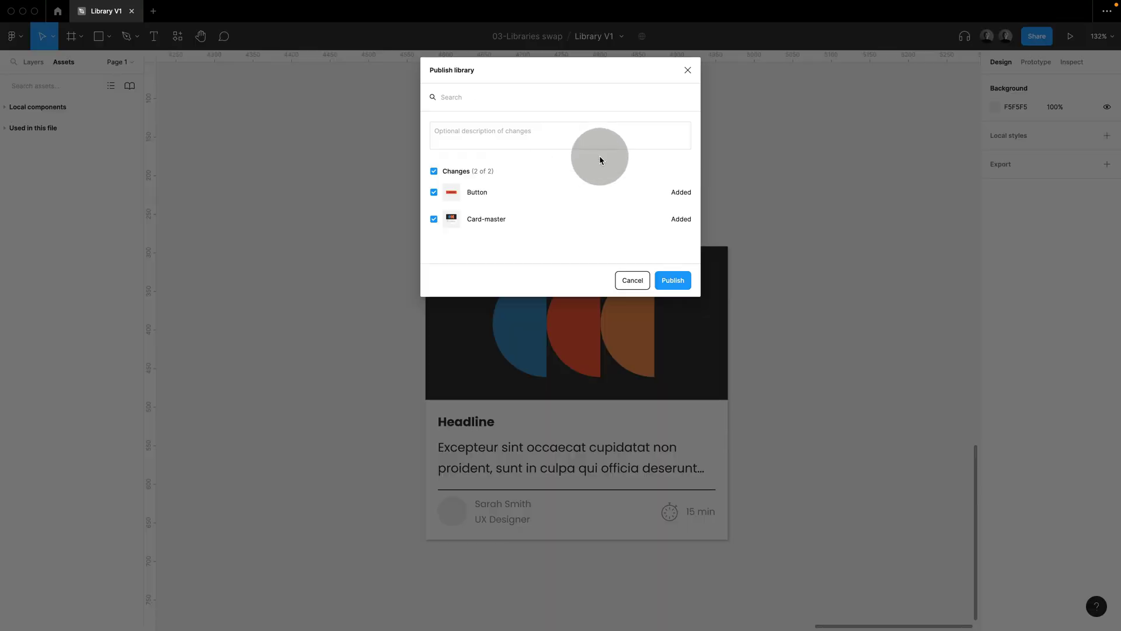
{"action": "left_click", "coordinate": [460, 133]}
{"action": "type", "text": "first p"}
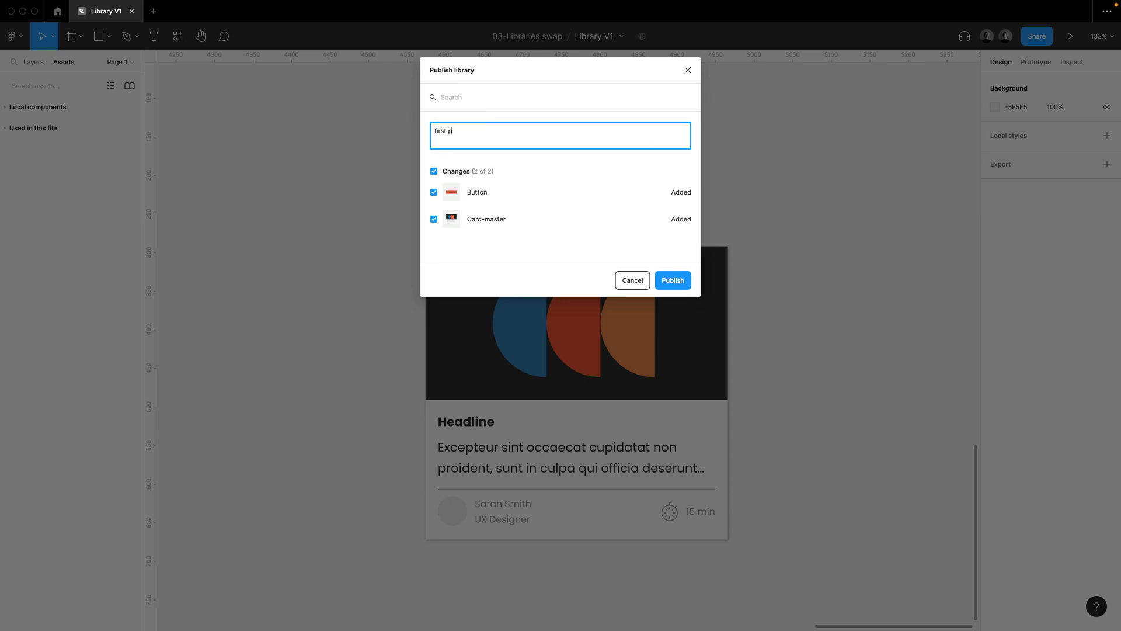
{"action": "type", "text": "ublish card and button"}
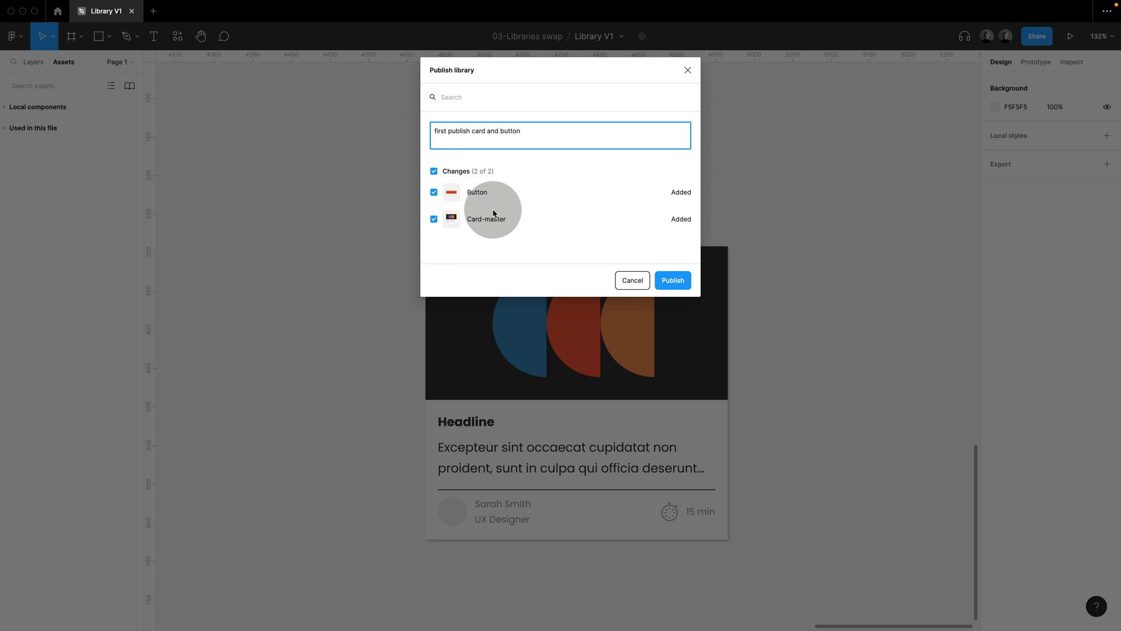
{"action": "left_click", "coordinate": [436, 196]}
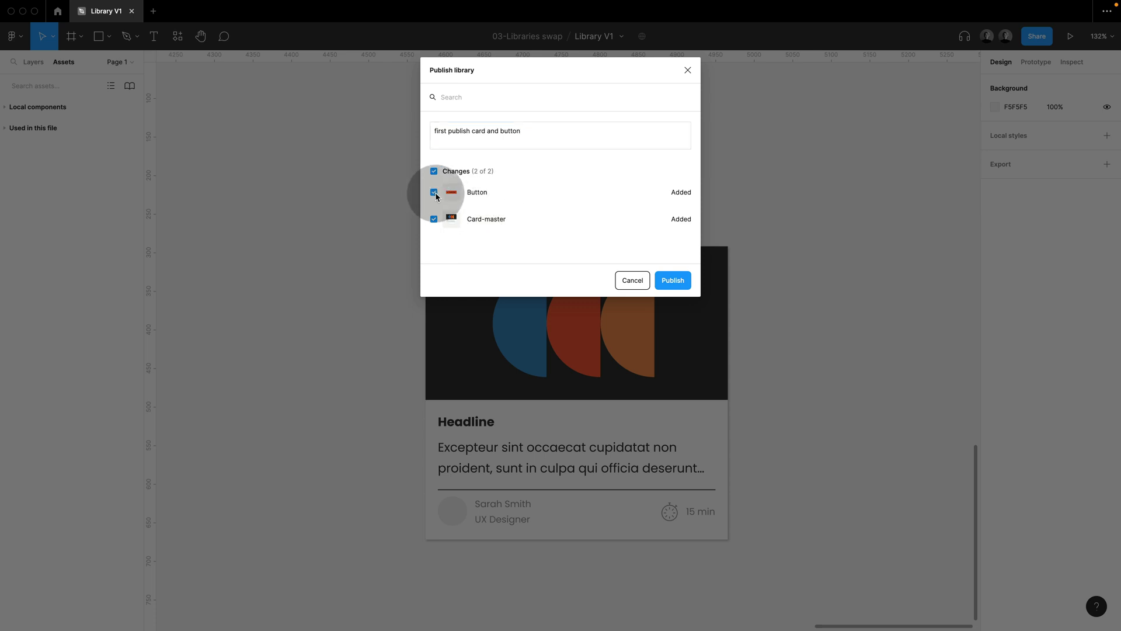
{"action": "left_click", "coordinate": [676, 282]}
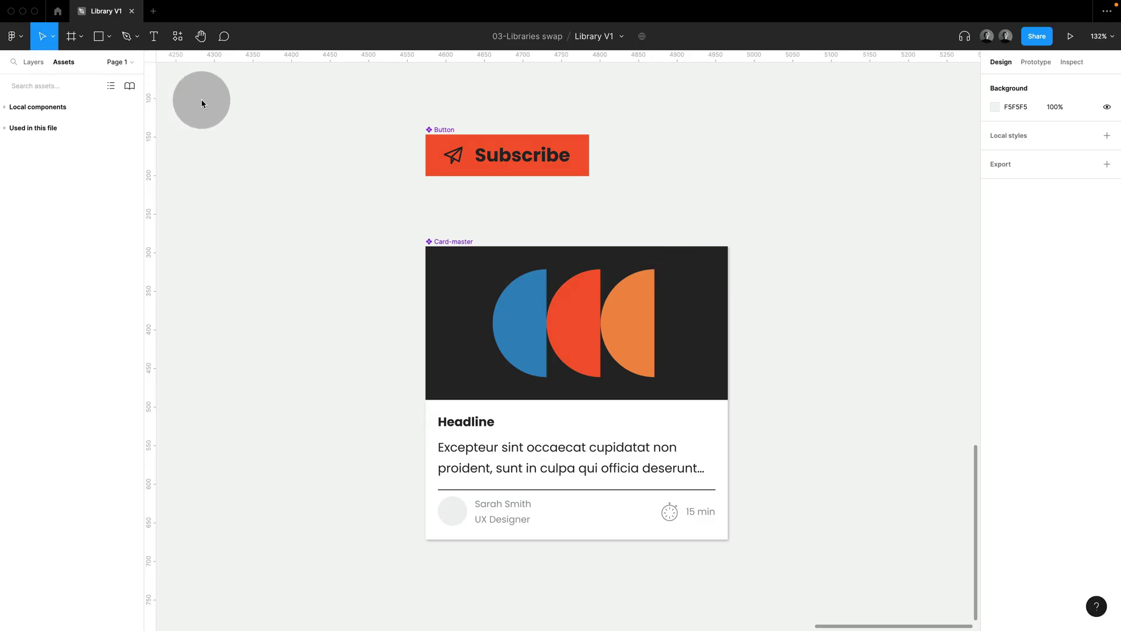
Check Library V1's published info in the file browser, then reopen Library V1
{"action": "left_click", "coordinate": [57, 11]}
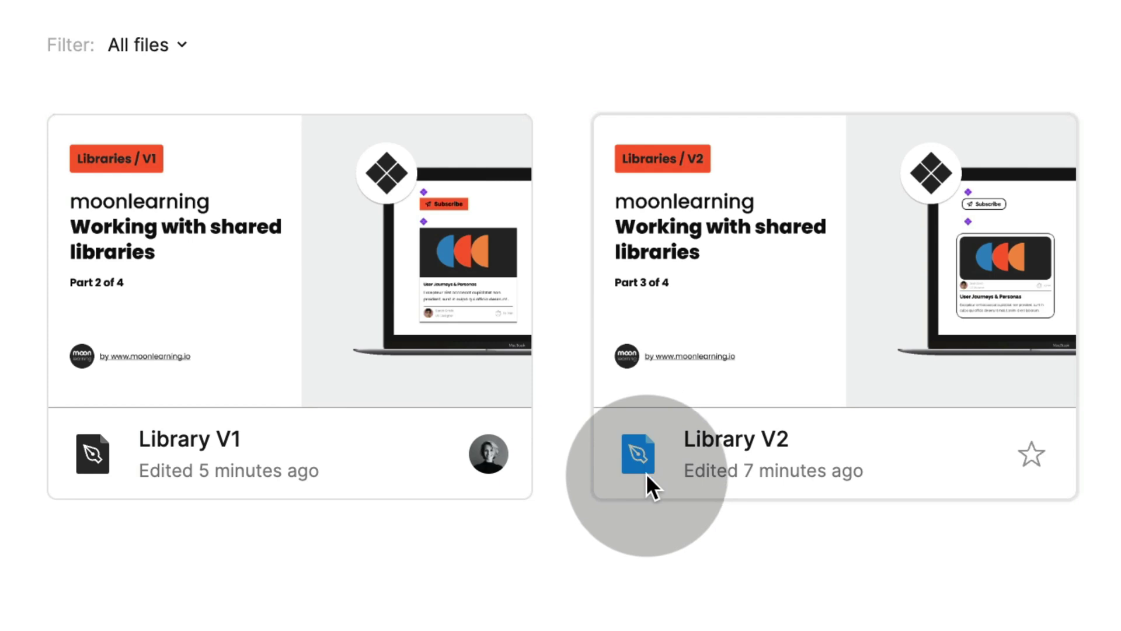
{"action": "mouse_move", "coordinate": [105, 461]}
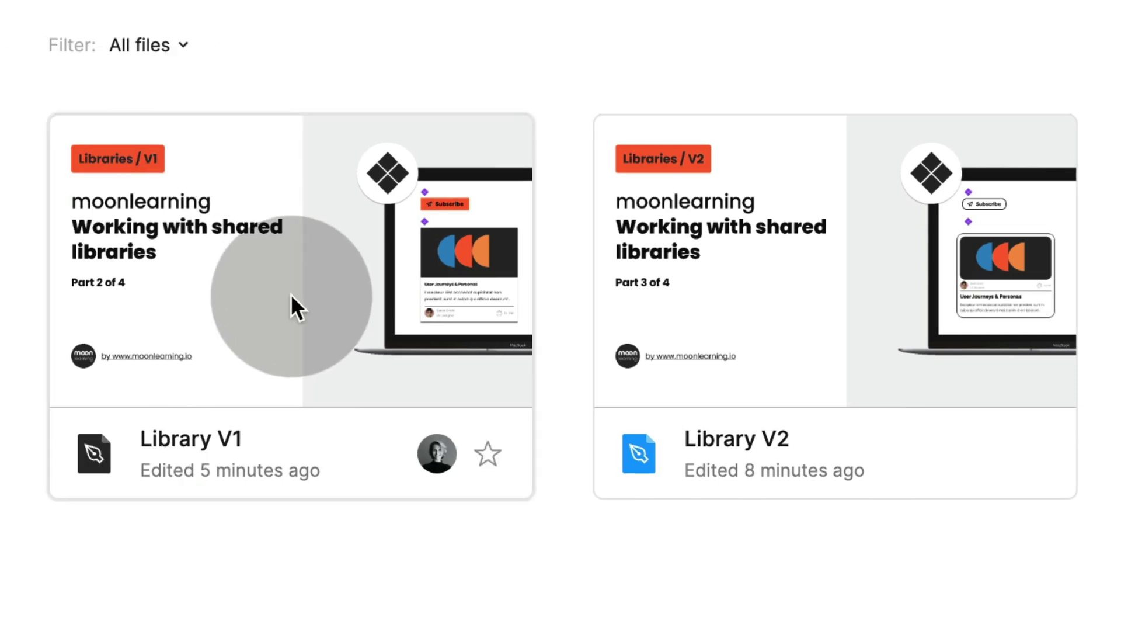
{"action": "left_click", "coordinate": [291, 293]}
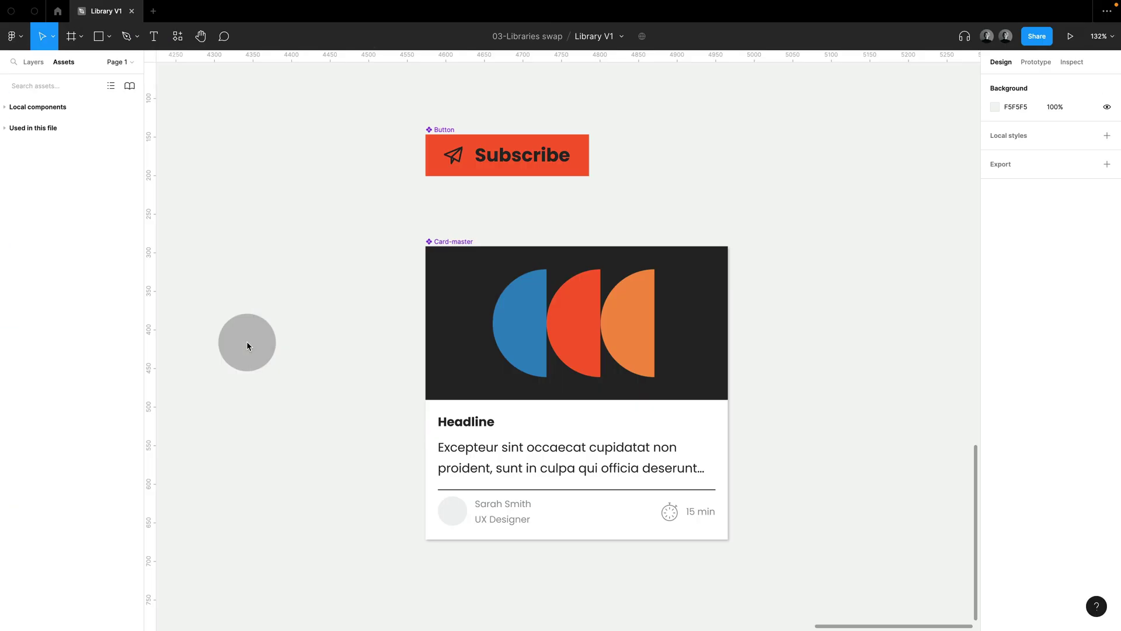
Review the components currently published in Library V1
{"action": "left_click", "coordinate": [130, 87]}
{"action": "left_click", "coordinate": [615, 149]}
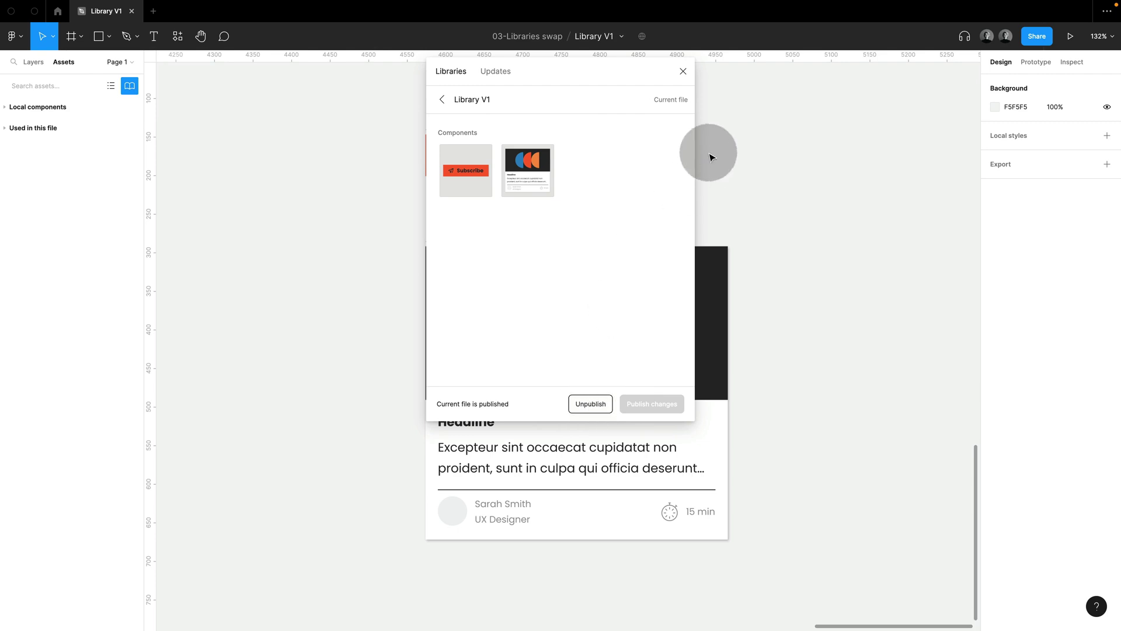
{"action": "left_click", "coordinate": [683, 71]}
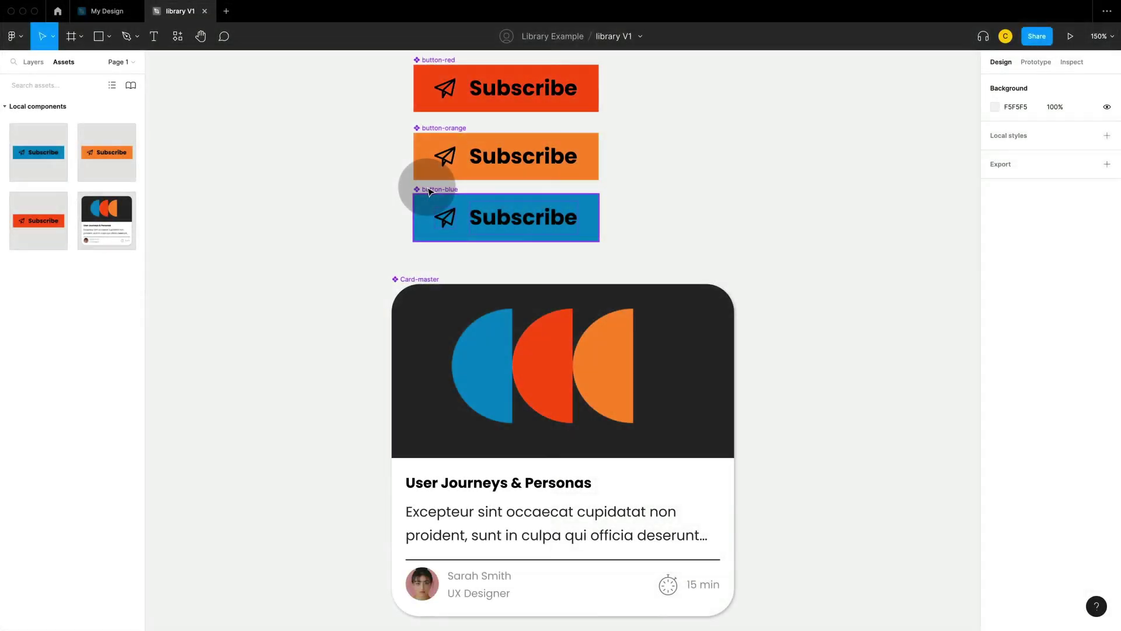
Rename button-blue to _button-blue and confirm it is hidden in the publish list
{"action": "double_click", "coordinate": [429, 191]}
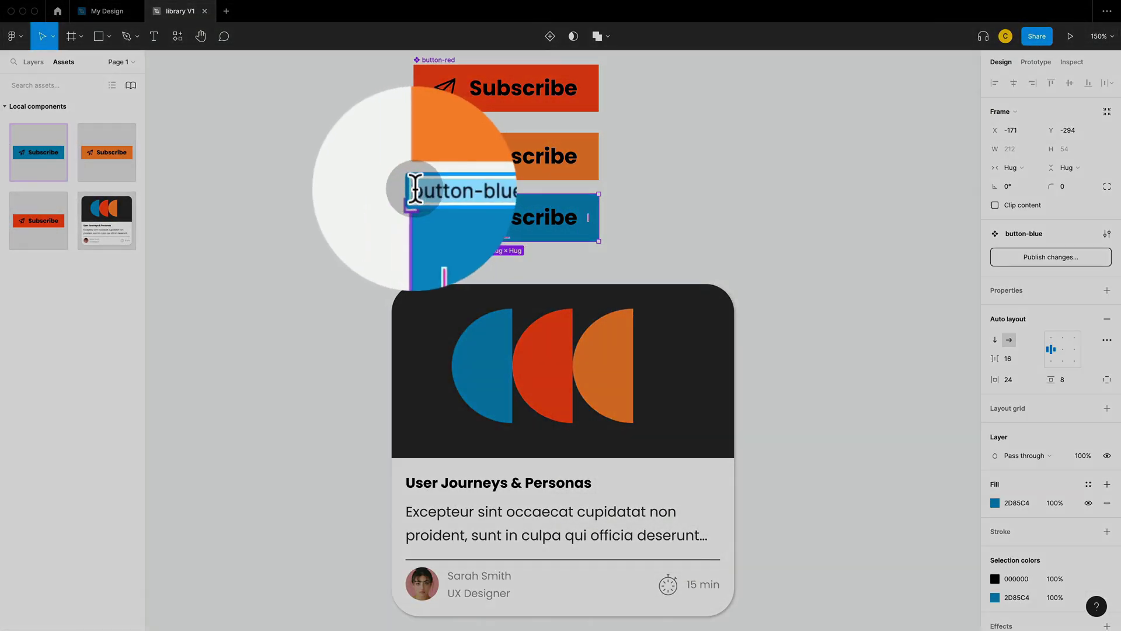
{"action": "type", "text": "_"}
{"action": "left_click", "coordinate": [722, 201]}
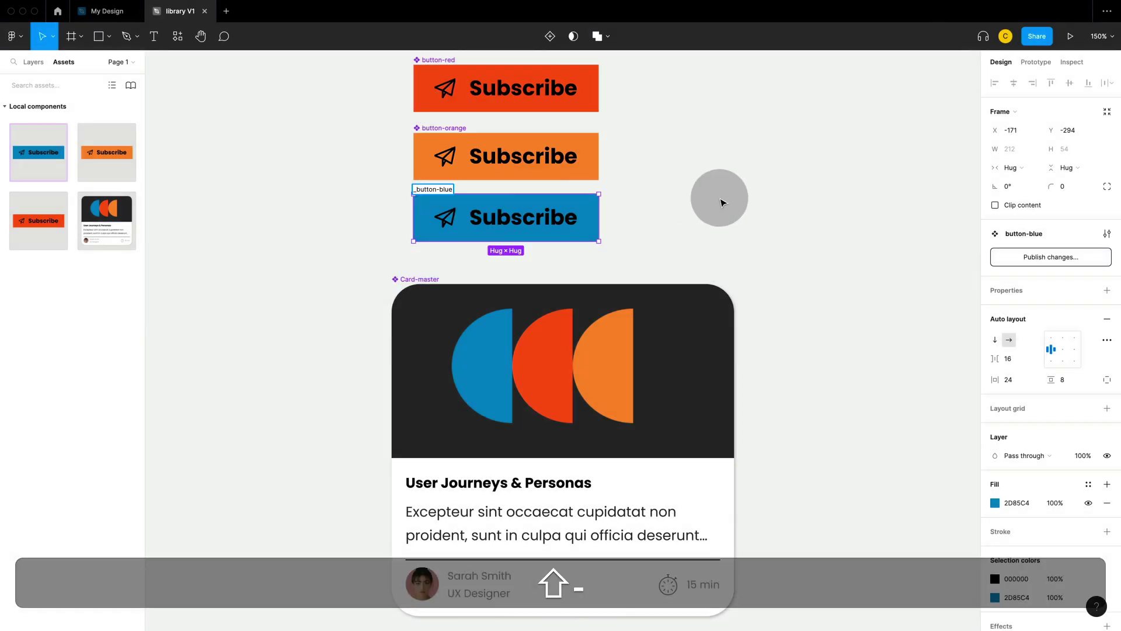
{"action": "left_click", "coordinate": [131, 85]}
{"action": "left_click", "coordinate": [604, 148]}
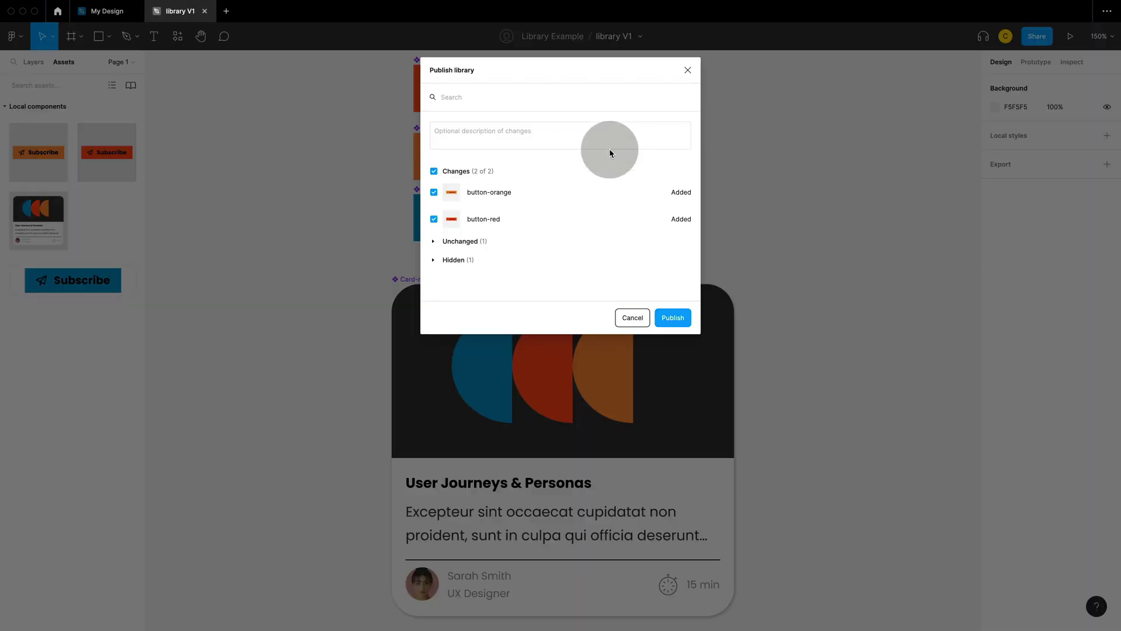
{"action": "left_click", "coordinate": [433, 260]}
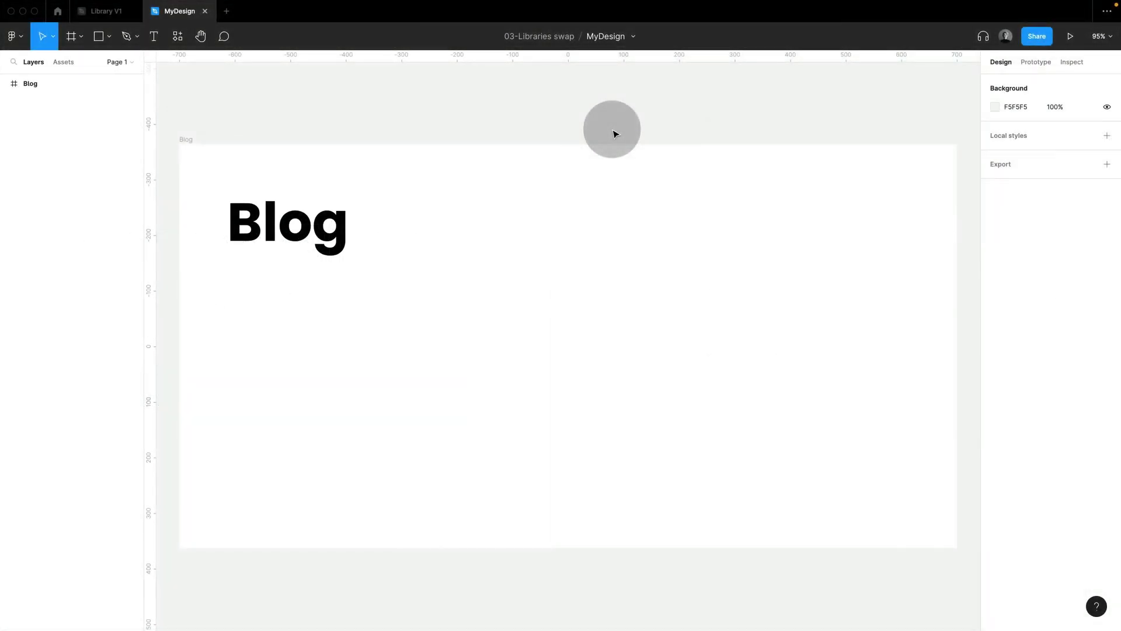
Select the Blog frame and its heading, then show the MyDesign file's assets
{"action": "left_click", "coordinate": [185, 140]}
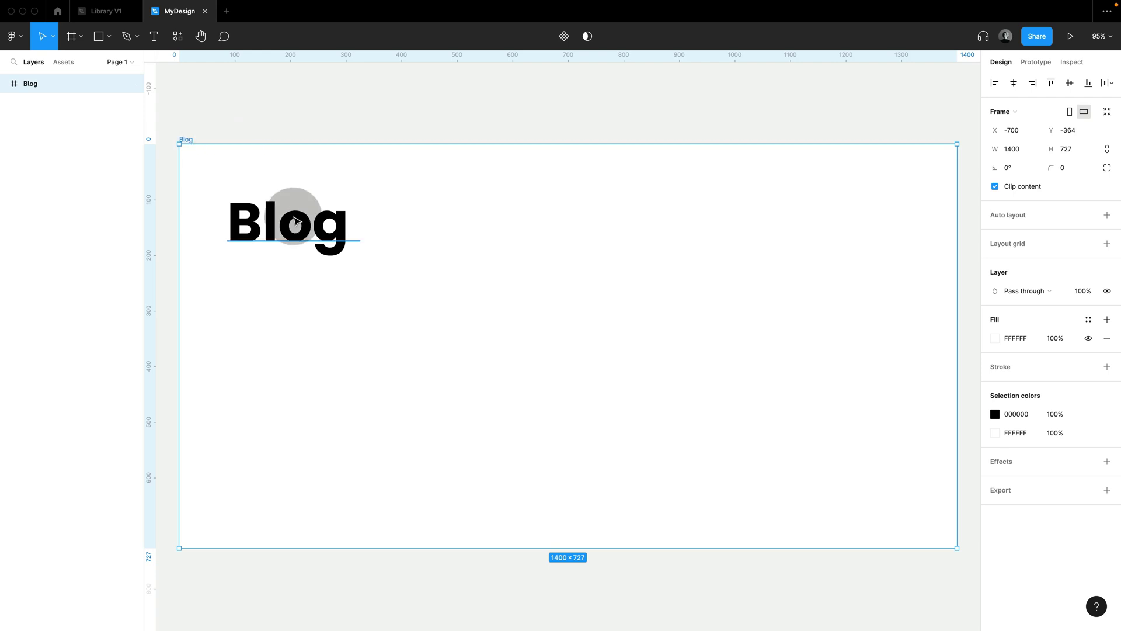
{"action": "left_click", "coordinate": [302, 236]}
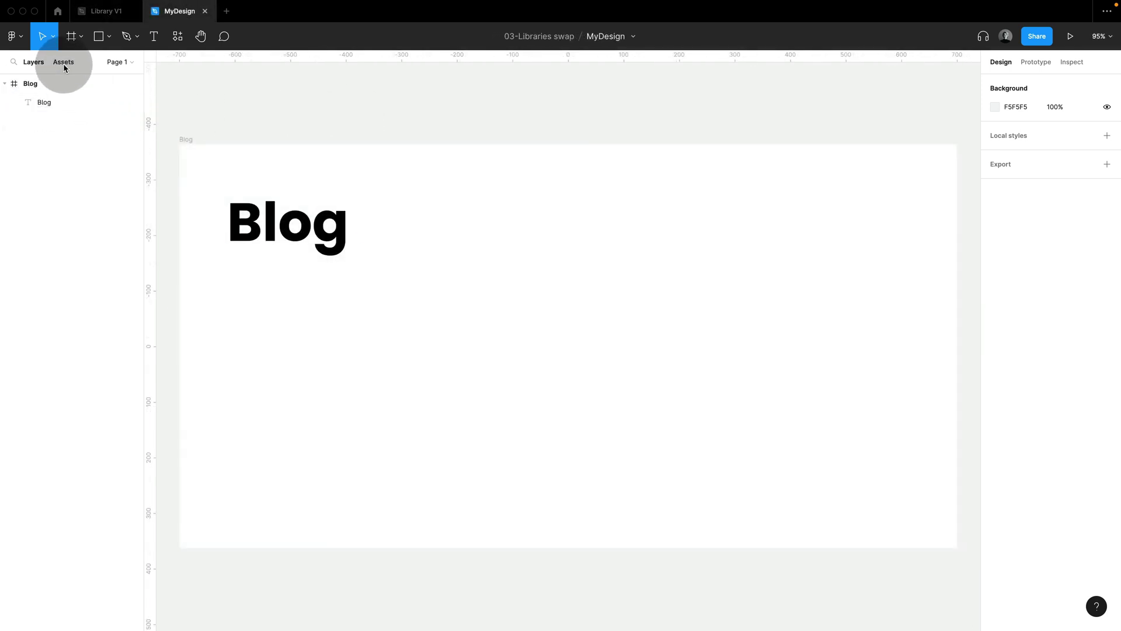
{"action": "left_click", "coordinate": [65, 62]}
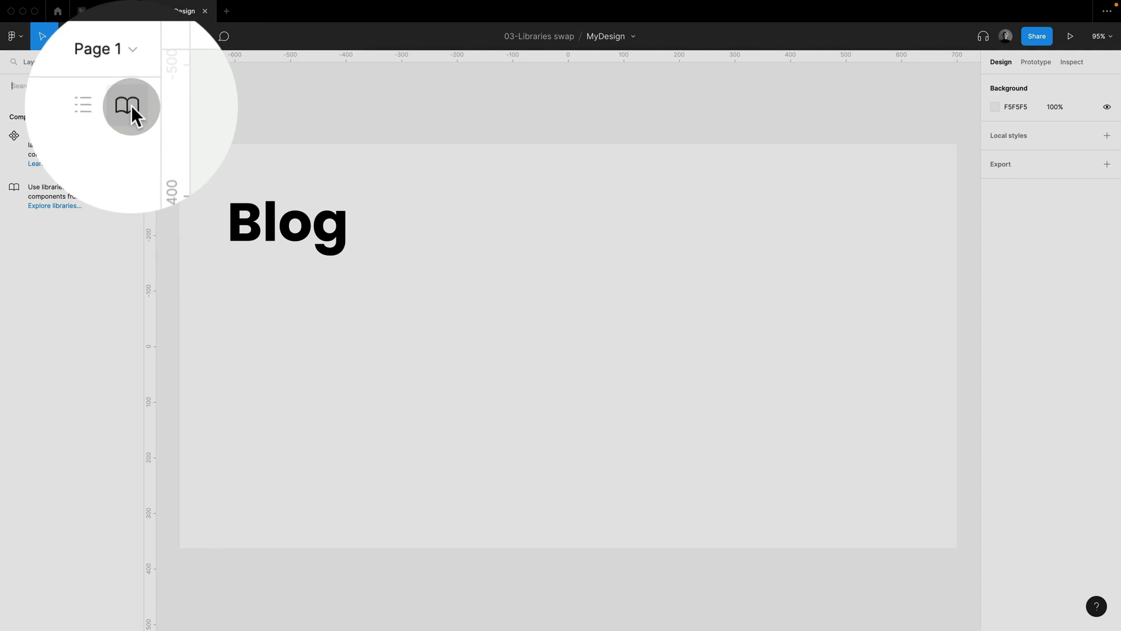
Turn on the Library V1 team library for the MyDesign file
{"action": "left_click", "coordinate": [130, 85]}
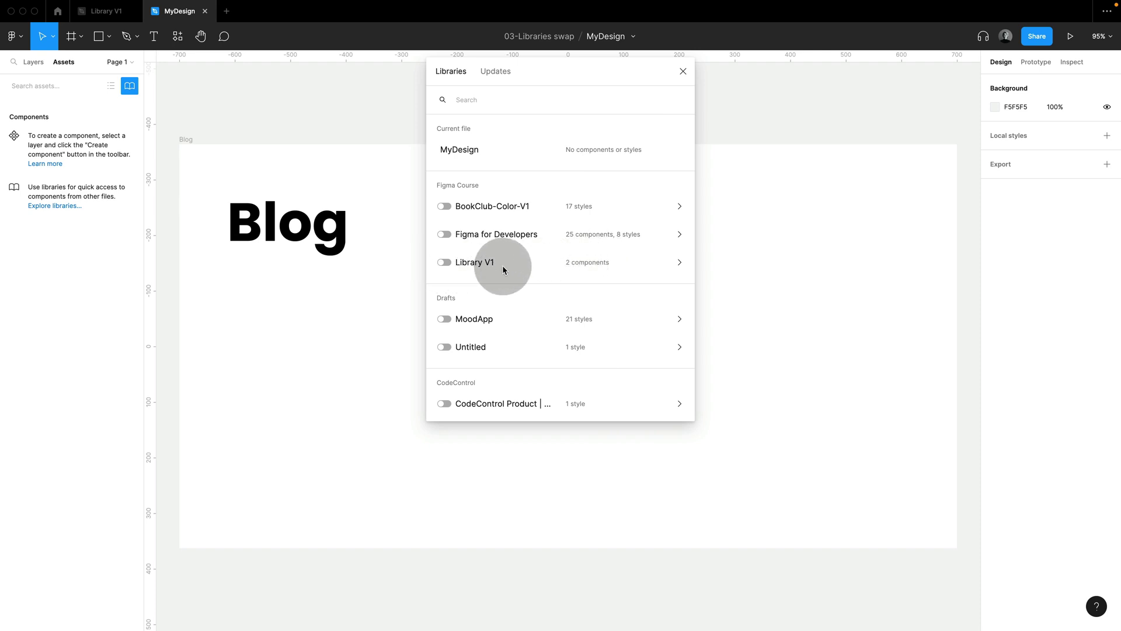
{"action": "left_click", "coordinate": [679, 262]}
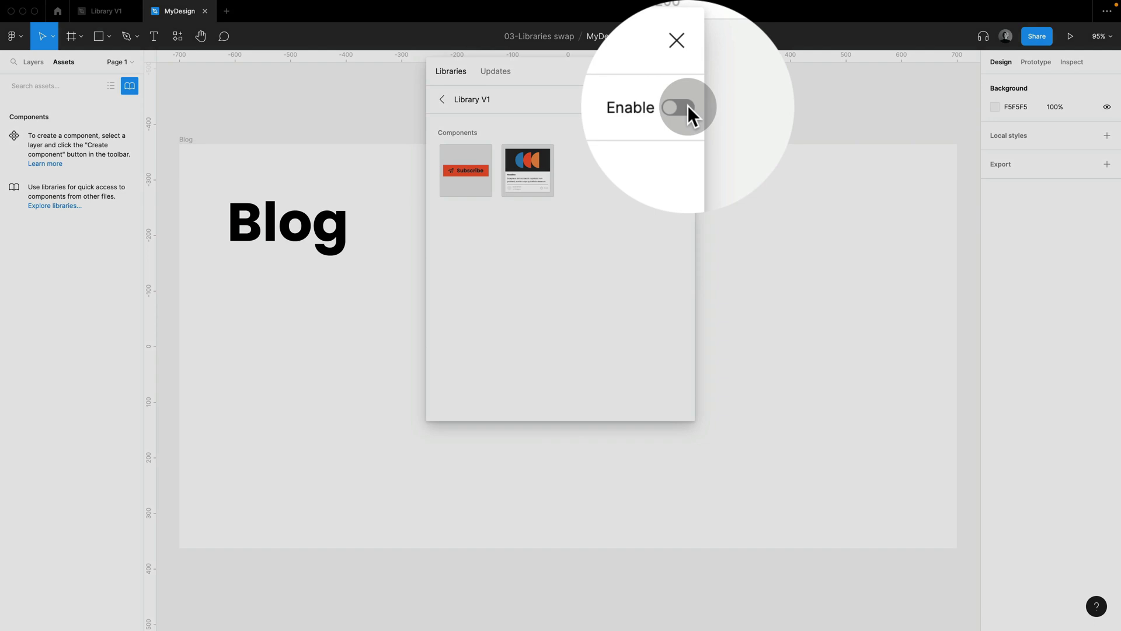
{"action": "left_click", "coordinate": [684, 100]}
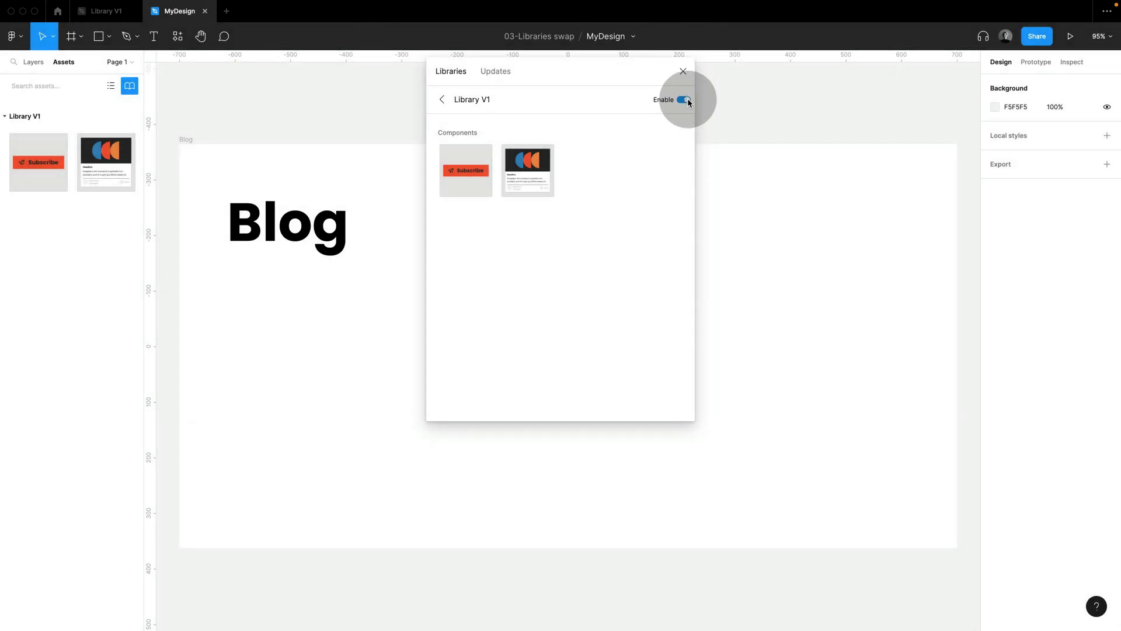
{"action": "left_click", "coordinate": [683, 72]}
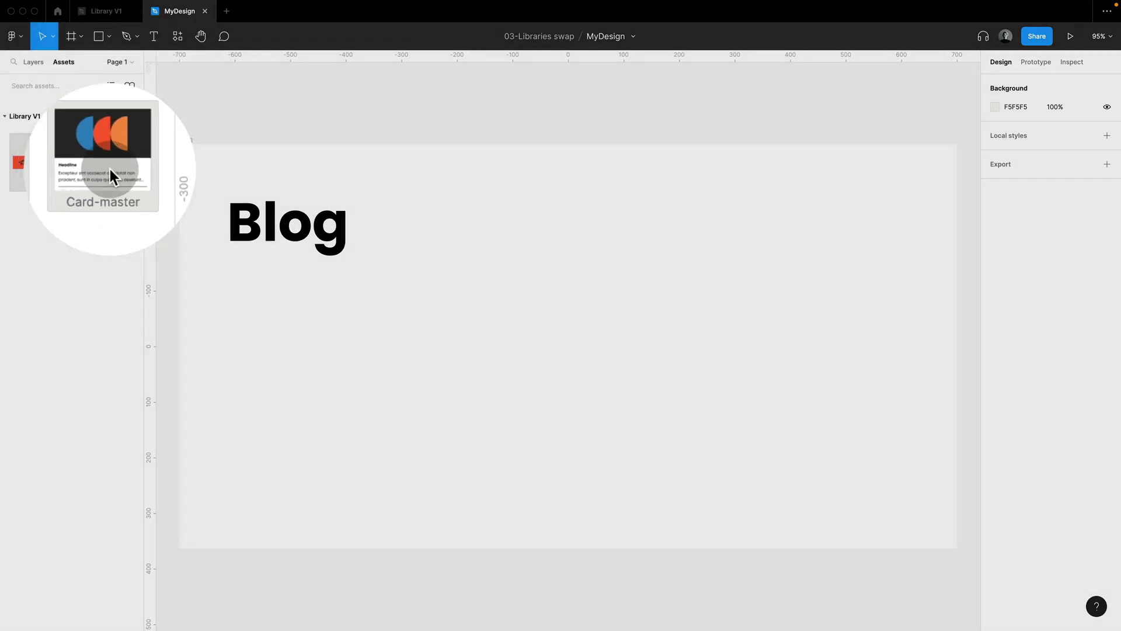
Place the Subscribe button and three Card-master cards in Blog, spaced evenly horizontally
{"action": "left_click_drag", "start_coordinate": [43, 163], "coordinate": [868, 224]}
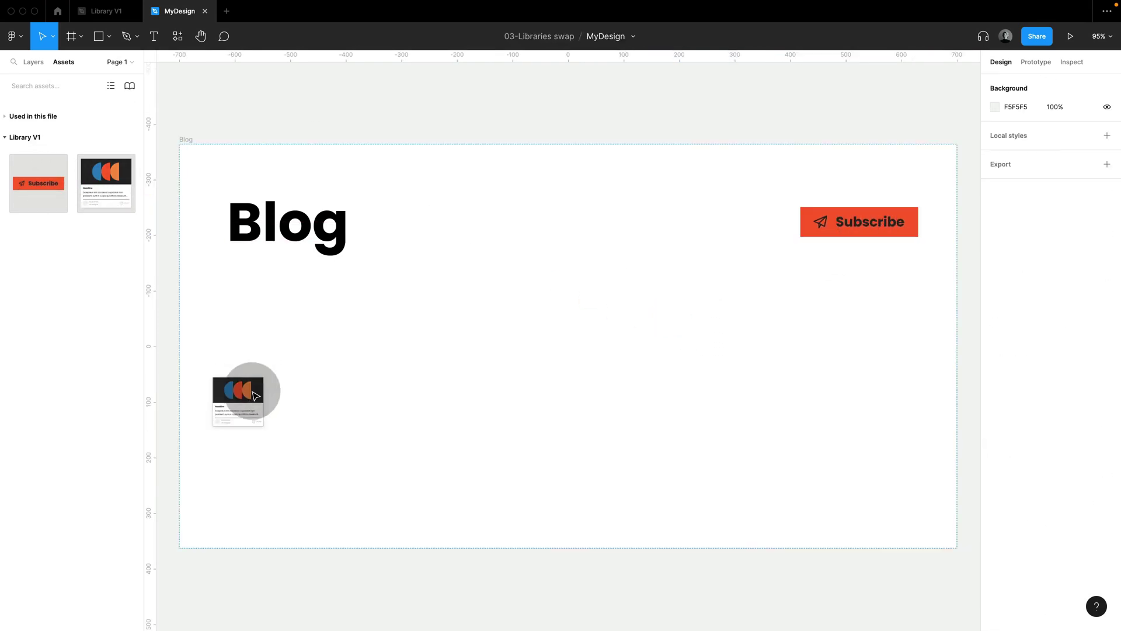
{"action": "left_click_drag", "start_coordinate": [255, 395], "coordinate": [836, 309]}
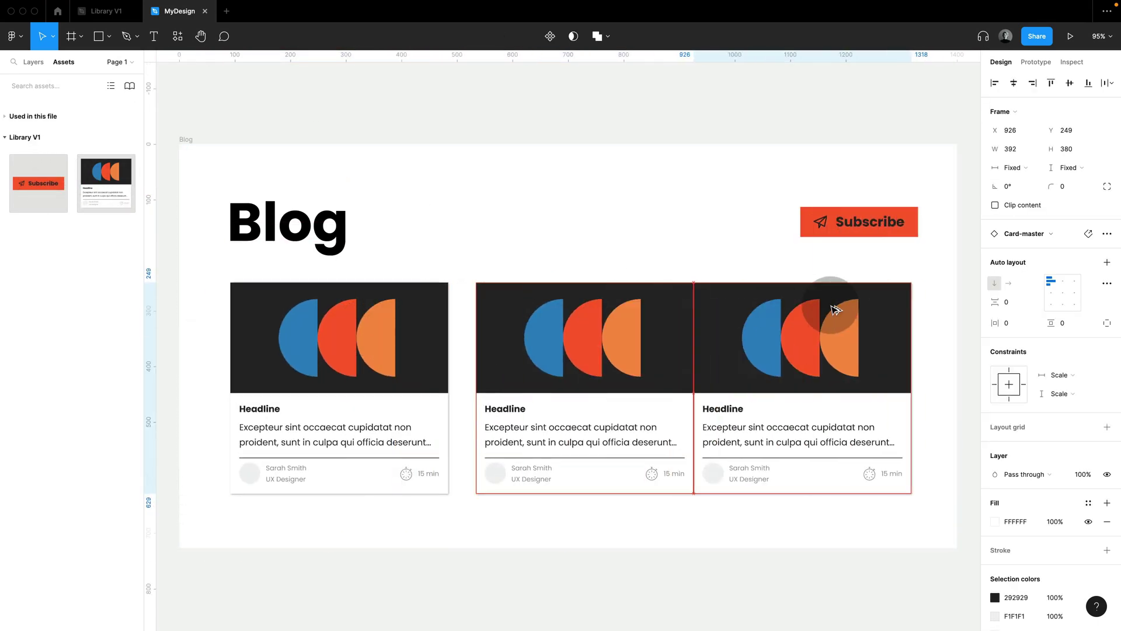
{"action": "key", "text": "super+a"}
{"action": "left_click", "coordinate": [1111, 82]}
{"action": "left_click", "coordinate": [1028, 132]}
{"action": "left_click", "coordinate": [803, 98]}
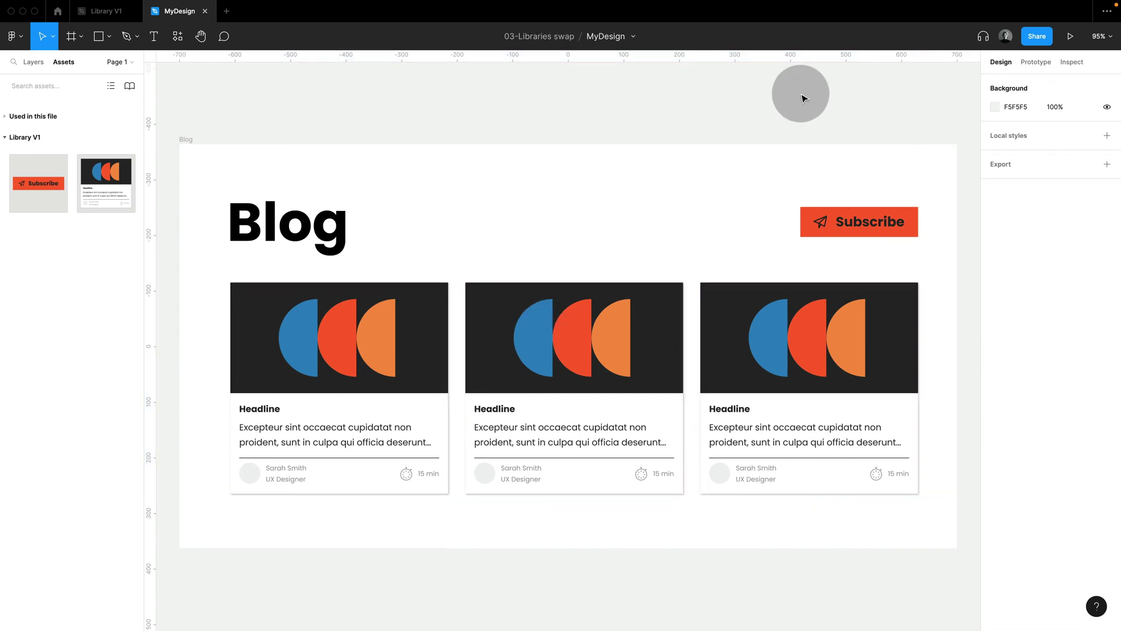
Place an image into each of the three cards
{"action": "key", "text": "shift+super+k"}
{"action": "left_click", "coordinate": [401, 246]}
{"action": "left_click", "coordinate": [400, 268], "text": "shift"}
{"action": "left_click", "coordinate": [738, 426]}
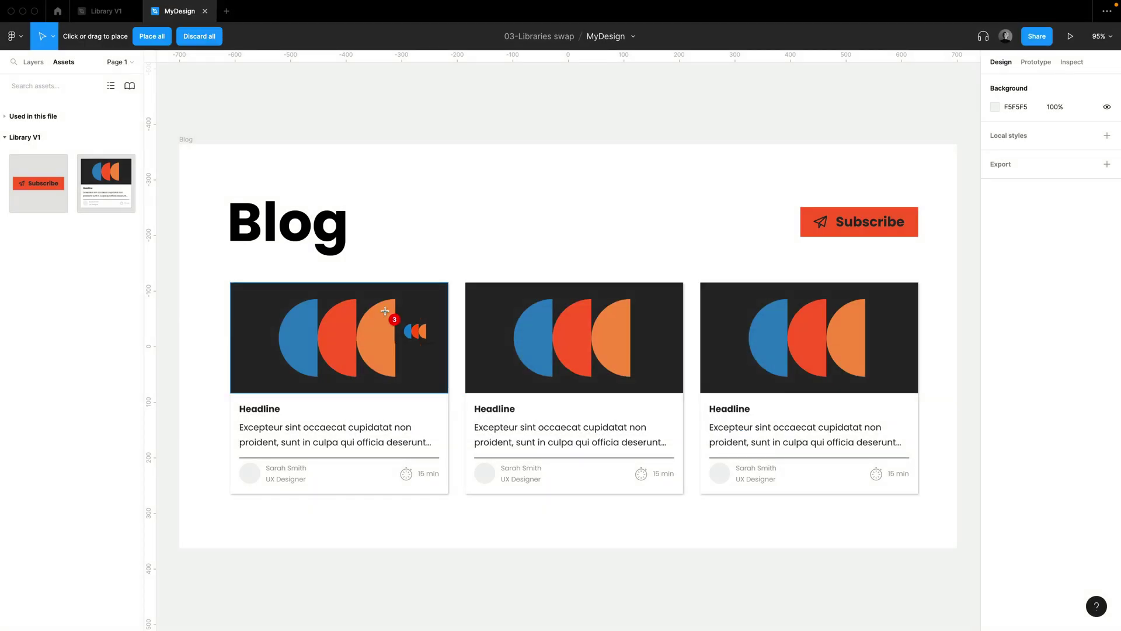
{"action": "left_click", "coordinate": [574, 338]}
{"action": "left_click", "coordinate": [759, 336]}
Retitle the cards Summer Workshop, UX for Beginners and Typography Master Class
{"action": "left_click", "coordinate": [300, 416]}
{"action": "double_click", "coordinate": [263, 408]}
{"action": "type", "text": "Summer Workshop"}
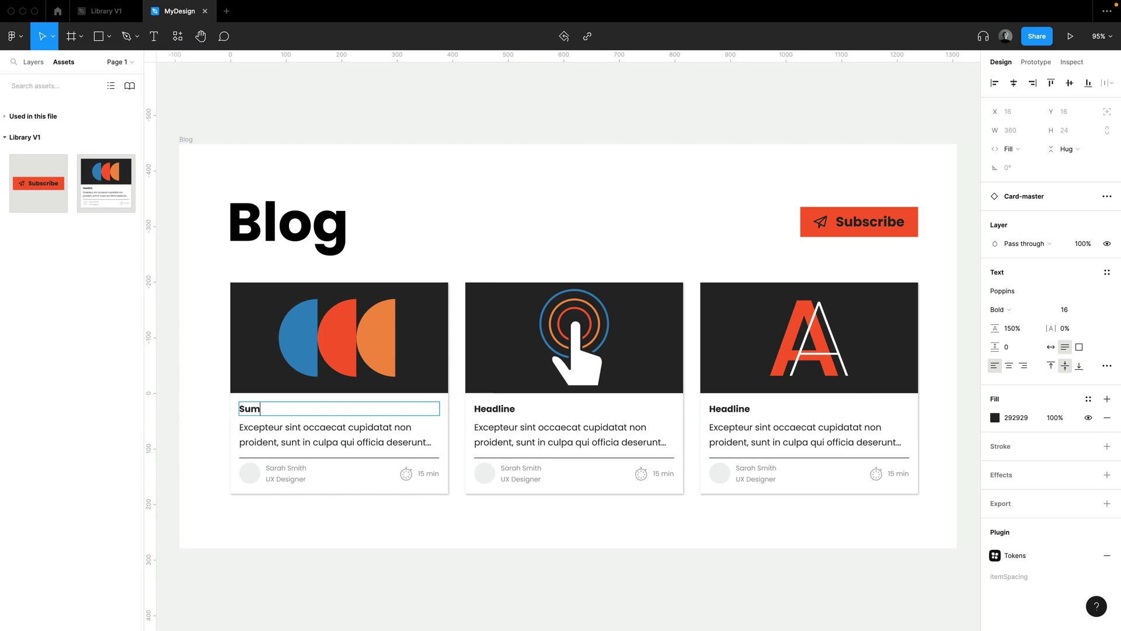
{"action": "double_click", "coordinate": [501, 408]}
{"action": "type", "text": "Ux"}
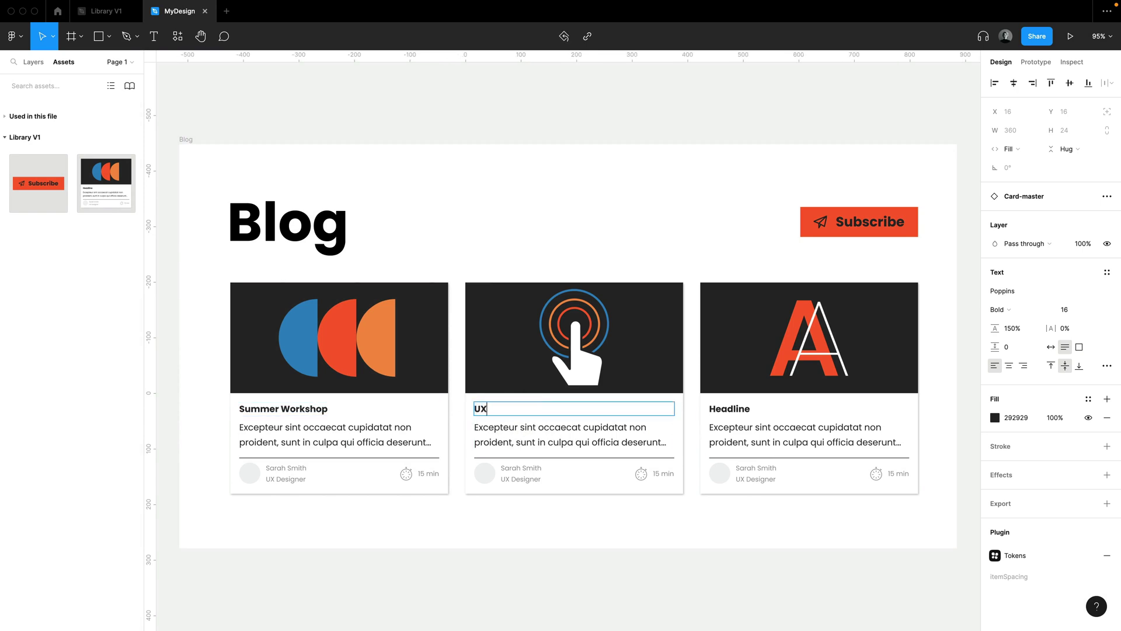
{"action": "type", "text": " for Beginners"}
{"action": "double_click", "coordinate": [761, 411]}
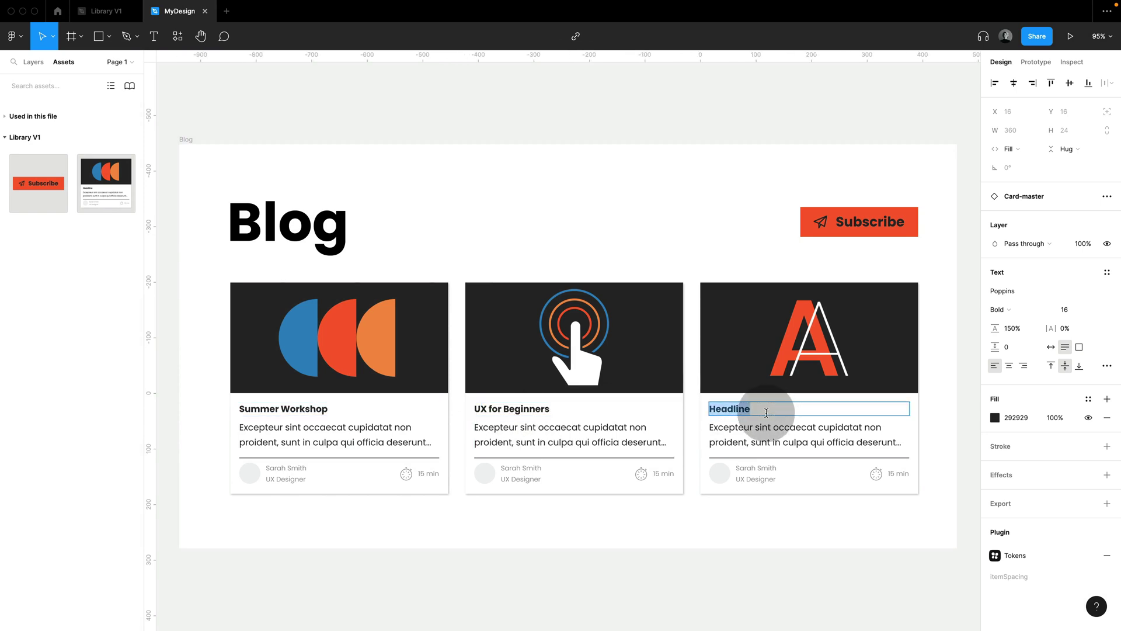
{"action": "type", "text": "Typpgraphy Masterc"}
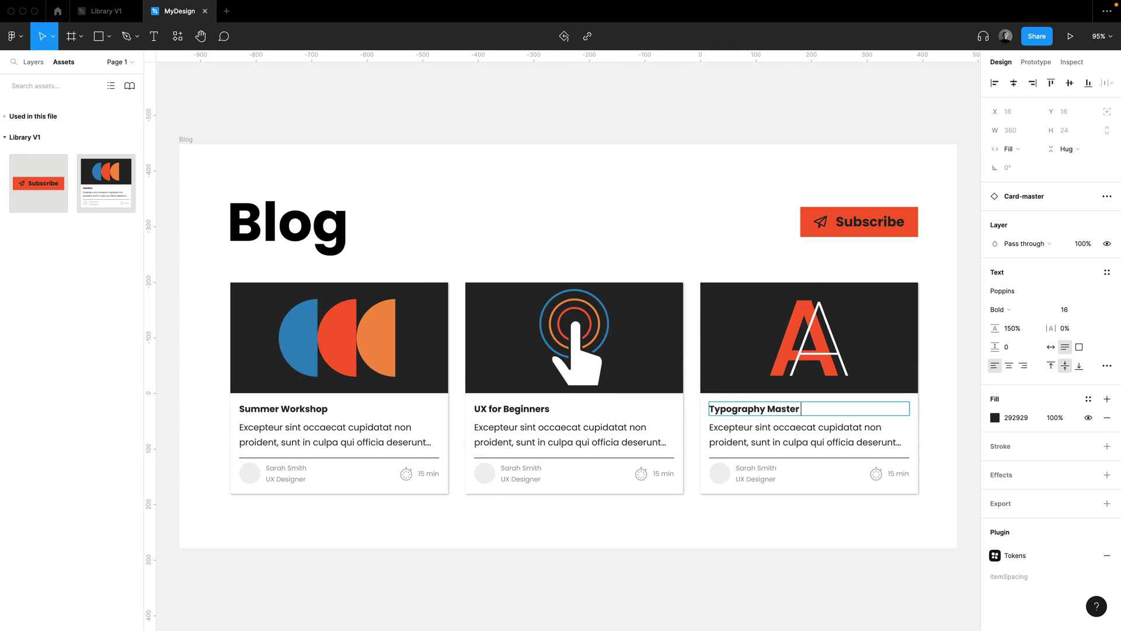
{"action": "type", "text": " Class"}
{"action": "left_click", "coordinate": [906, 253]}
Change the button label to 'Subscribe now'
{"action": "left_click", "coordinate": [876, 221]}
{"action": "double_click", "coordinate": [904, 219]}
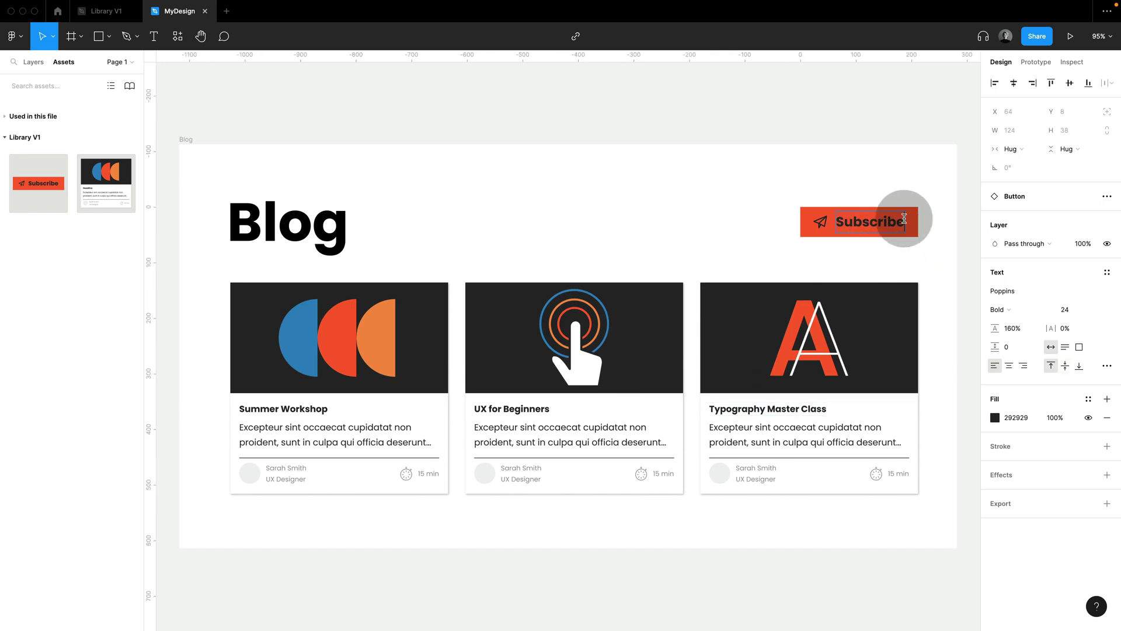
{"action": "type", "text": "now"}
{"action": "key", "text": "Escape"}
{"action": "left_click", "coordinate": [843, 133]}
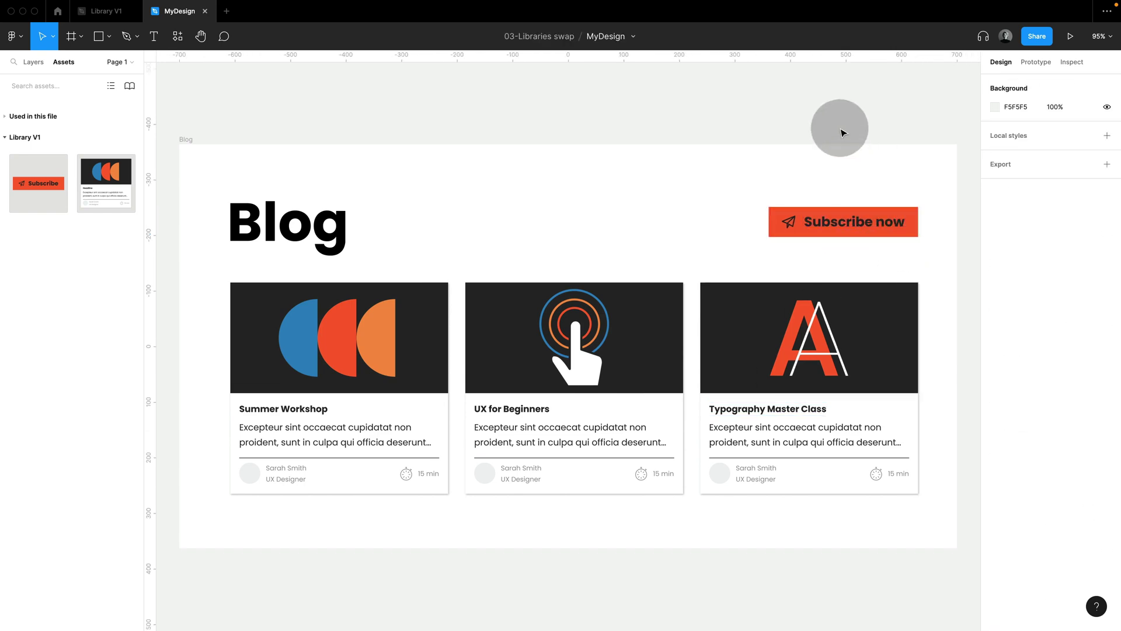
Launch the Unsplash plugin and show its portrait photos
{"action": "left_click", "coordinate": [177, 37]}
{"action": "left_click", "coordinate": [236, 62]}
{"action": "type", "text": "unsp"}
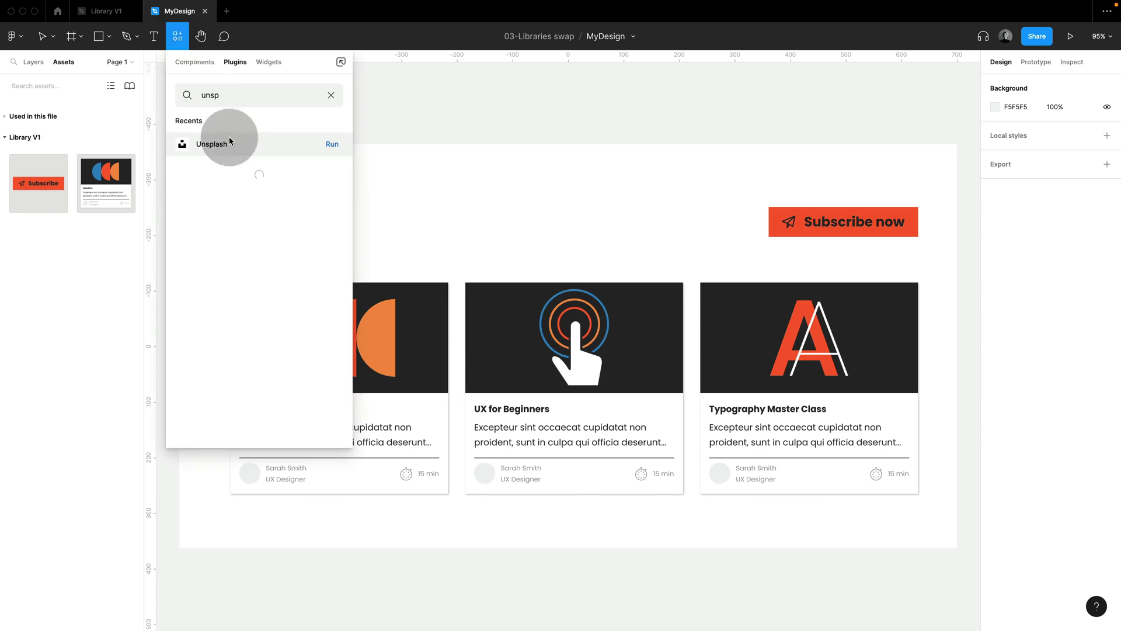
{"action": "left_click", "coordinate": [235, 243]}
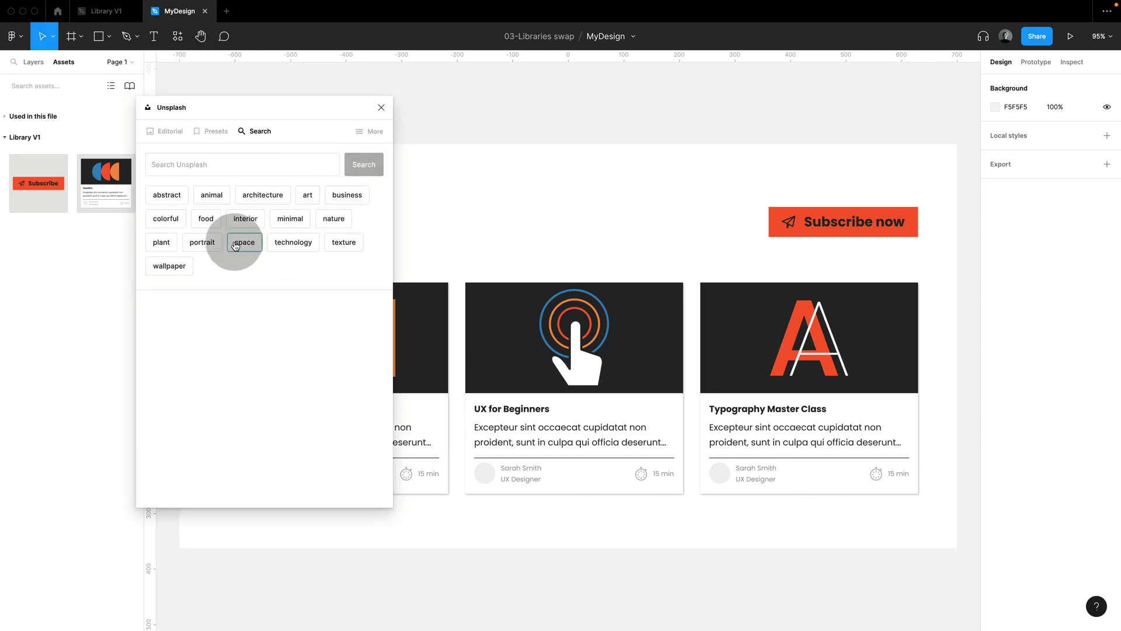
{"action": "left_click", "coordinate": [485, 473]}
Fill the third, middle and first cards' author avatars with portrait photos
{"action": "left_click", "coordinate": [719, 473]}
{"action": "scroll", "coordinate": [306, 350], "scroll_direction": "down", "scroll_amount": 5}
{"action": "left_click", "coordinate": [306, 382]}
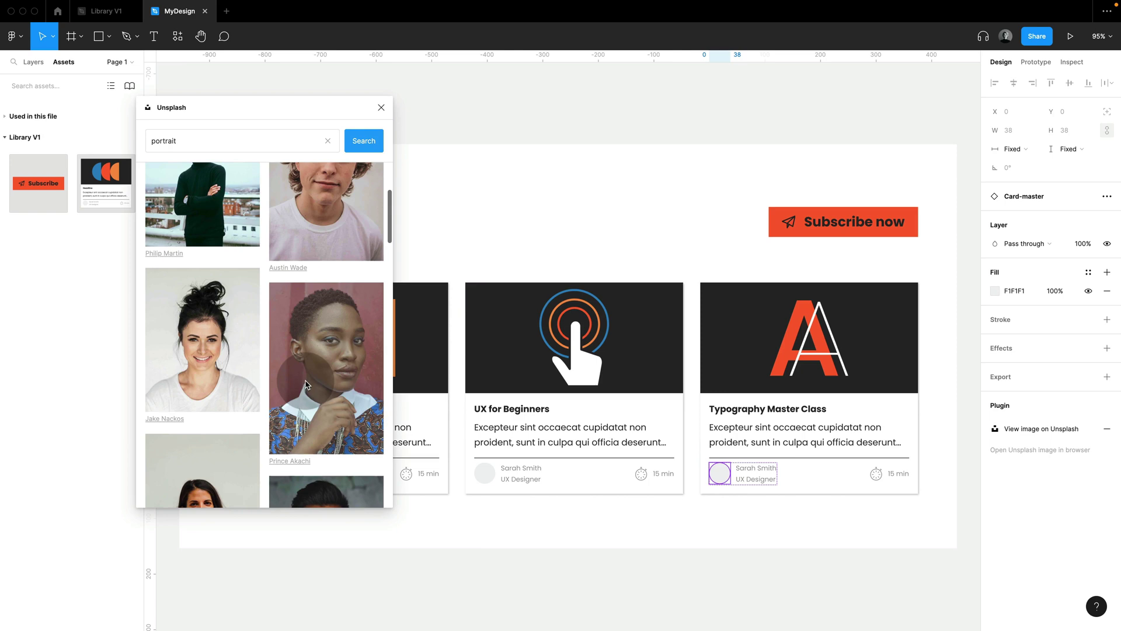
{"action": "left_click", "coordinate": [485, 473]}
{"action": "left_click", "coordinate": [195, 356]}
{"action": "scroll", "coordinate": [444, 426], "scroll_direction": "left", "scroll_amount": 5}
{"action": "left_click", "coordinate": [431, 473]}
{"action": "left_click", "coordinate": [227, 471]}
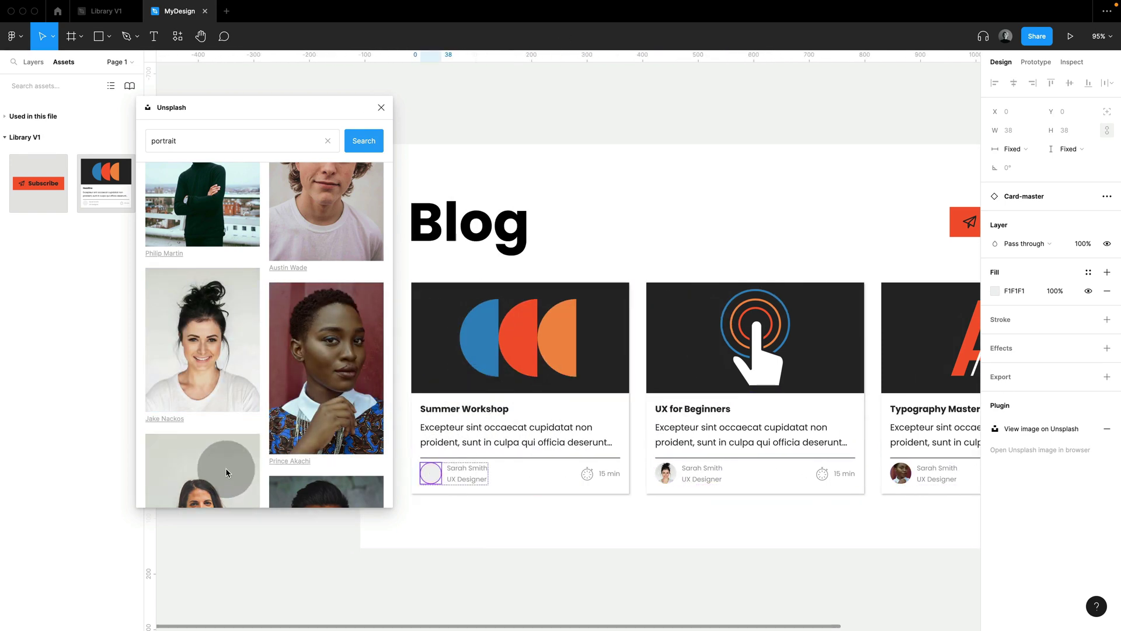
{"action": "left_click", "coordinate": [503, 123]}
{"action": "key", "text": "Escape"}
{"action": "key", "text": "shift+2"}
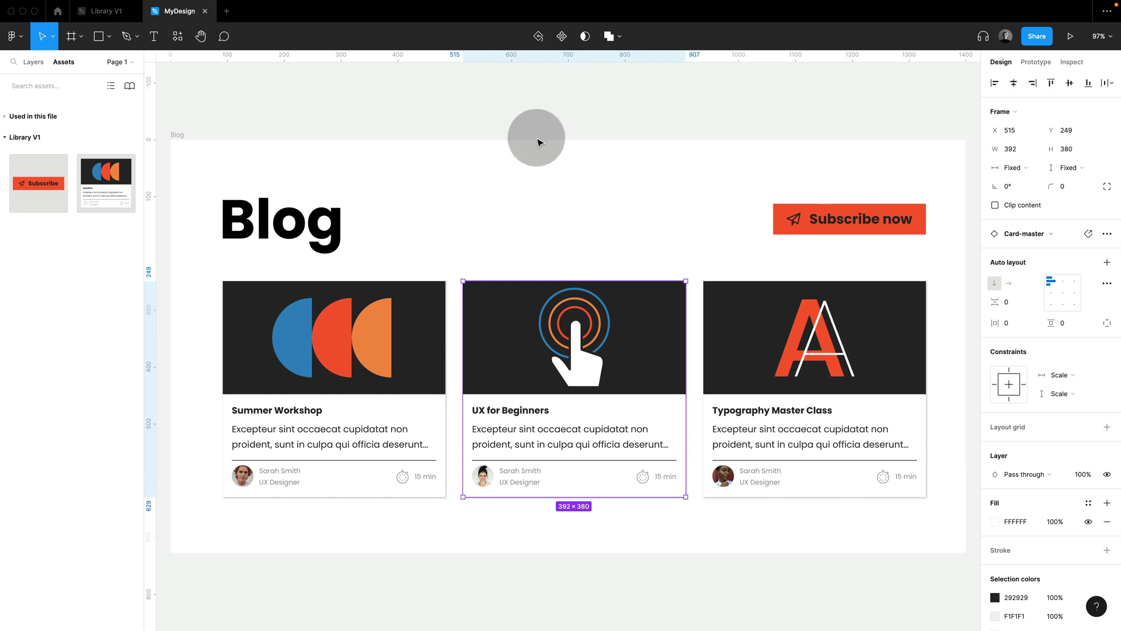
{"action": "left_click", "coordinate": [583, 153]}
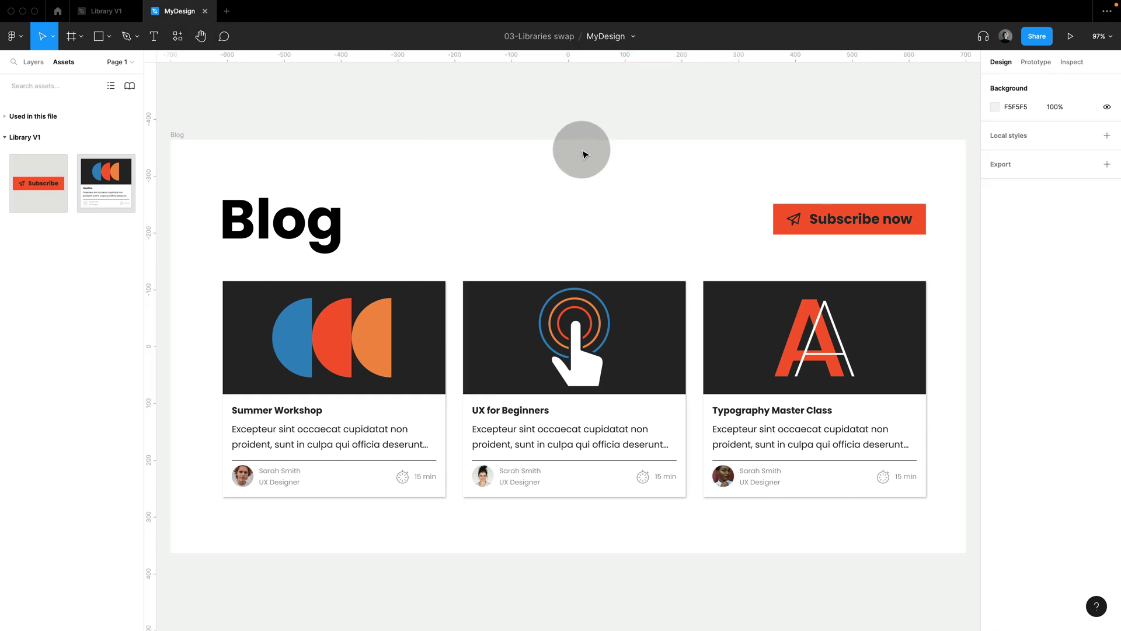
Jump from the UX for Beginners card to its main component in Library V1
{"action": "left_click", "coordinate": [575, 337]}
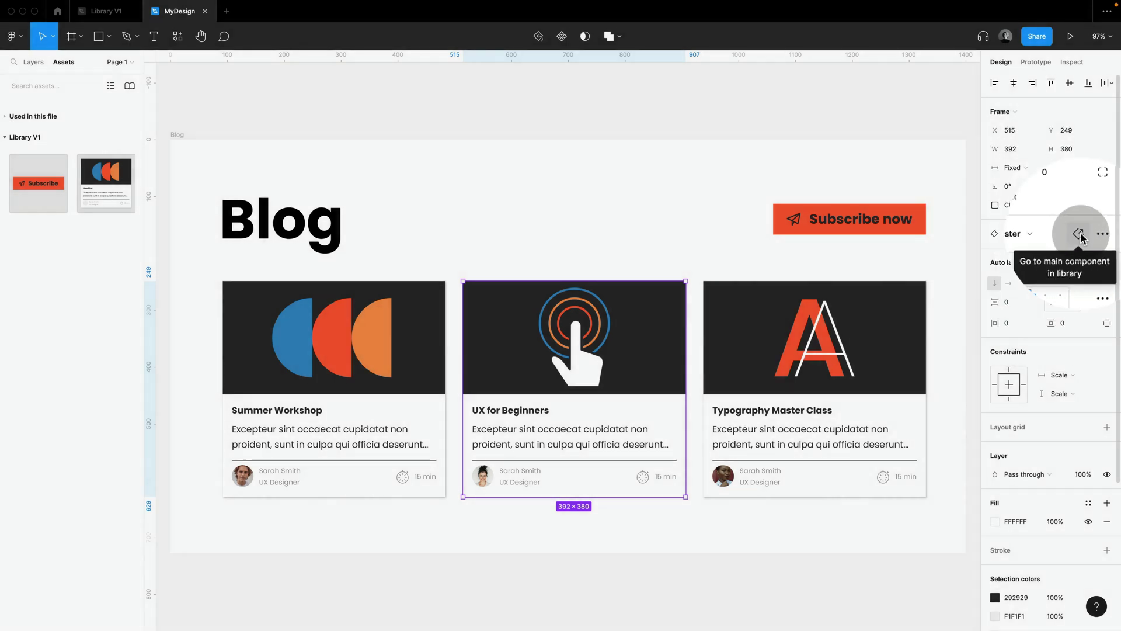
{"action": "left_click", "coordinate": [1083, 233]}
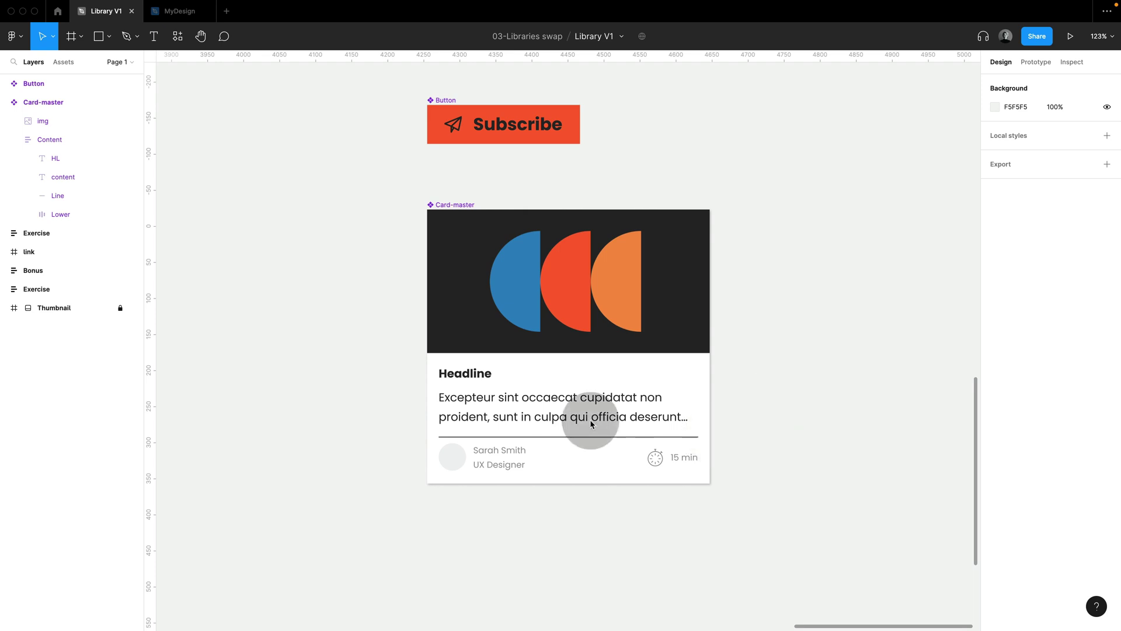
Move the Lower author row and the Line divider above the HL headline in Content
{"action": "left_click", "coordinate": [519, 460]}
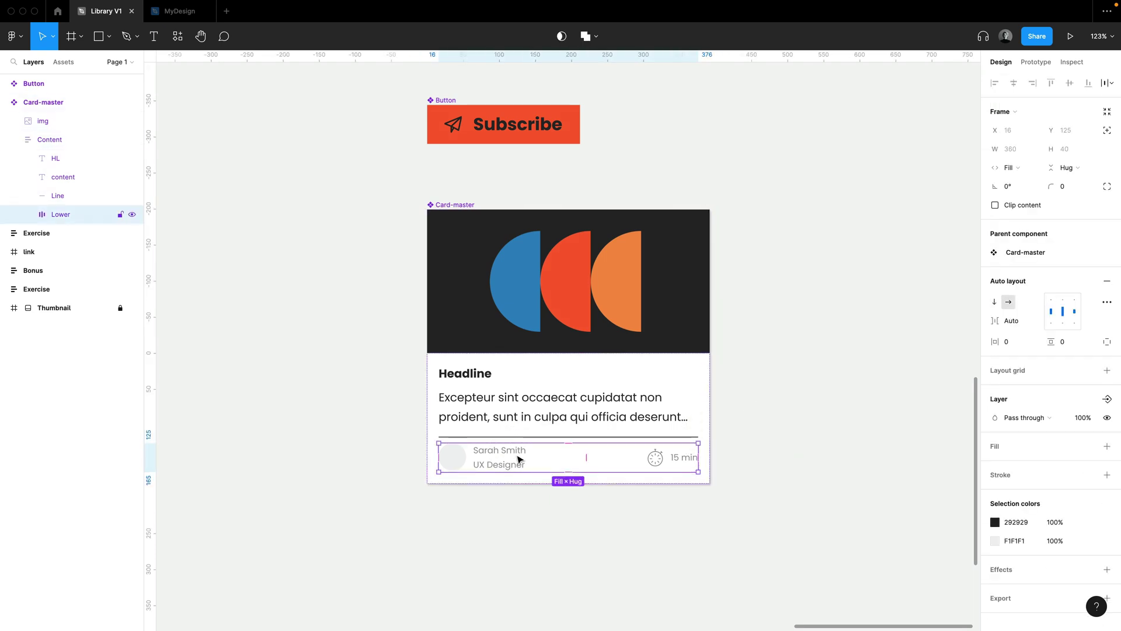
{"action": "key", "text": "Up"}
{"action": "key", "text": "Up"}
{"action": "key", "text": "Up"}
{"action": "left_click", "coordinate": [528, 471]}
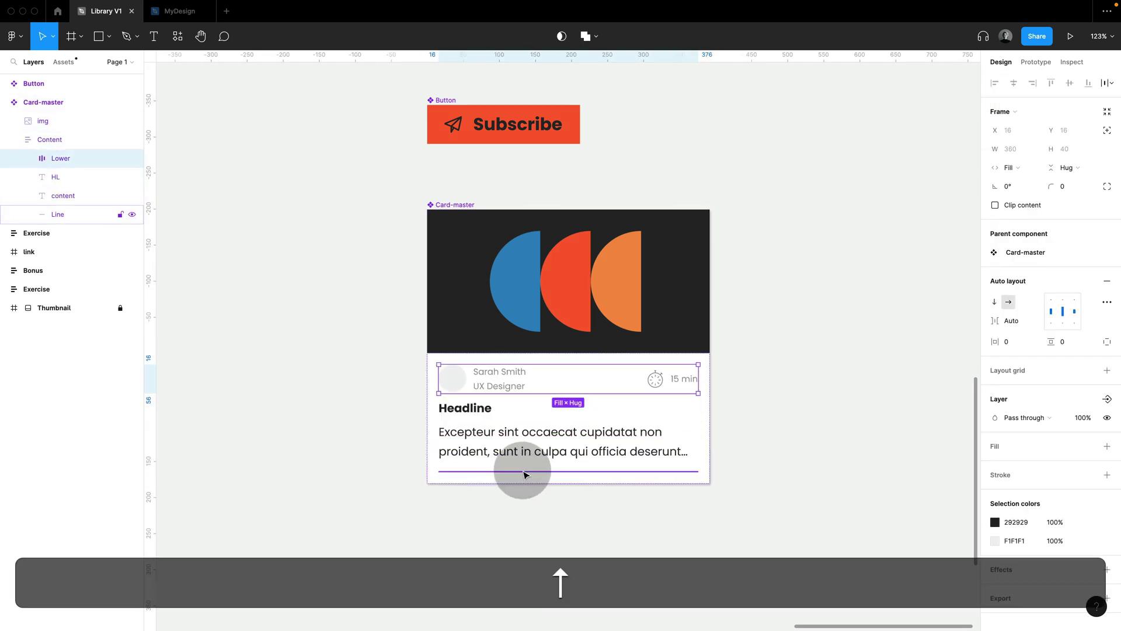
{"action": "key", "text": "Up"}
{"action": "key", "text": "Up"}
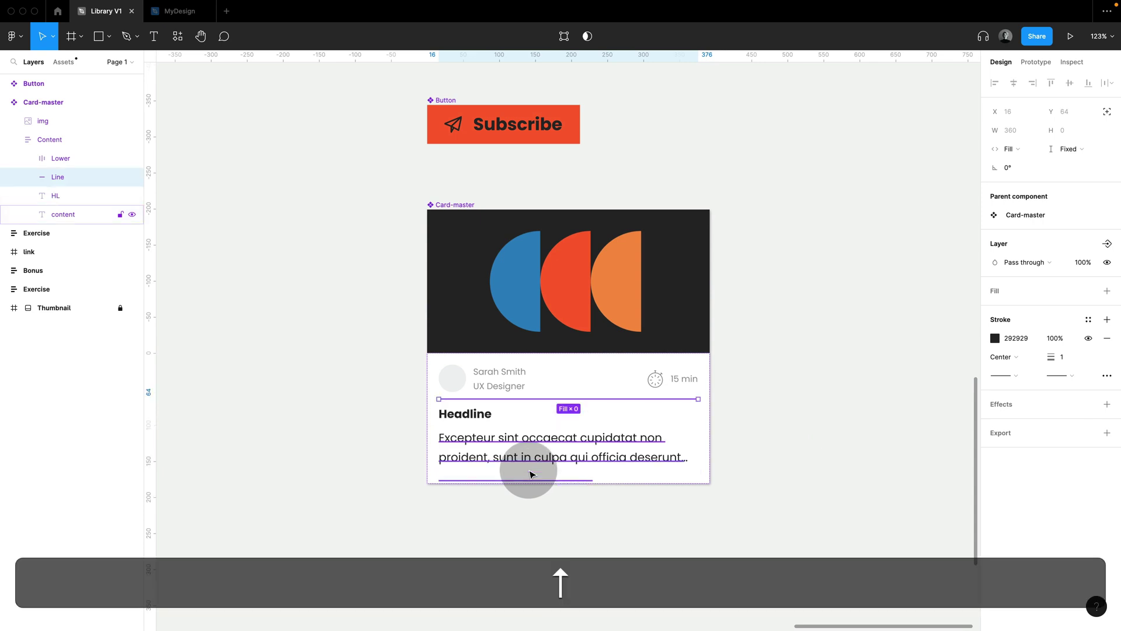
{"action": "left_click", "coordinate": [800, 462]}
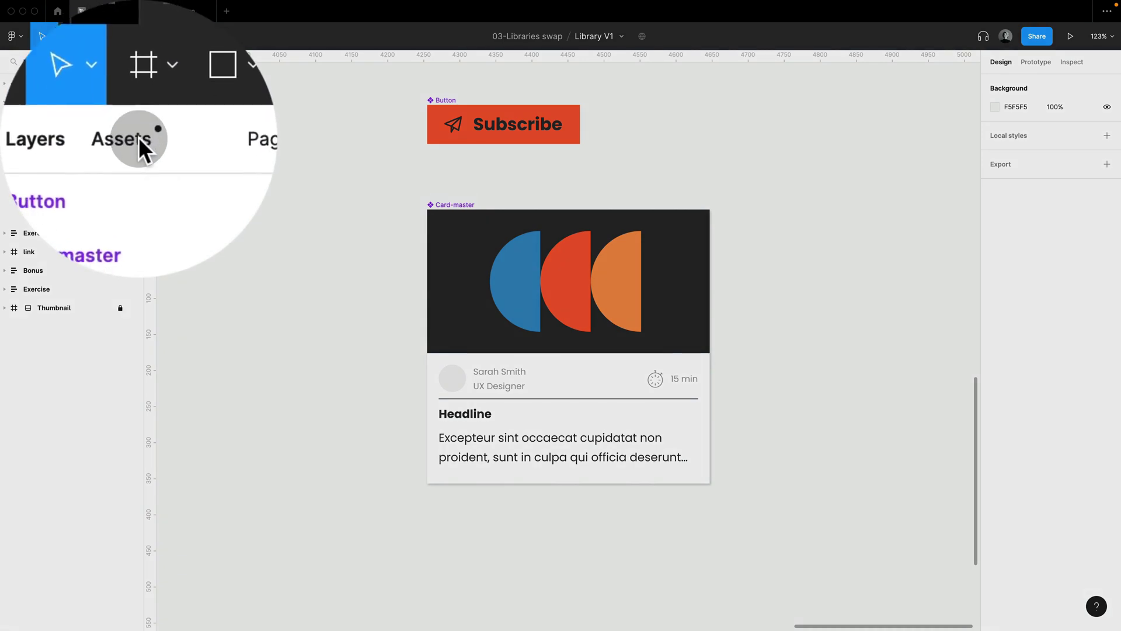
Publish the Card-master change from Assets > Team library with the description 'update card layout'
{"action": "left_click", "coordinate": [139, 137]}
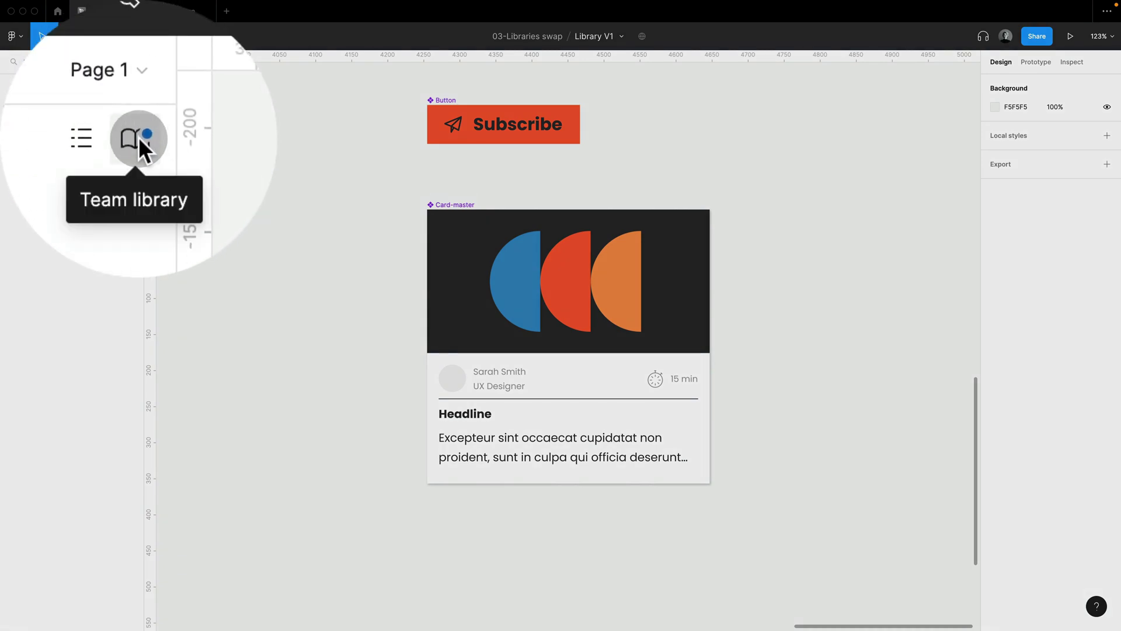
{"action": "key", "text": "alt"}
{"action": "left_click", "coordinate": [129, 87]}
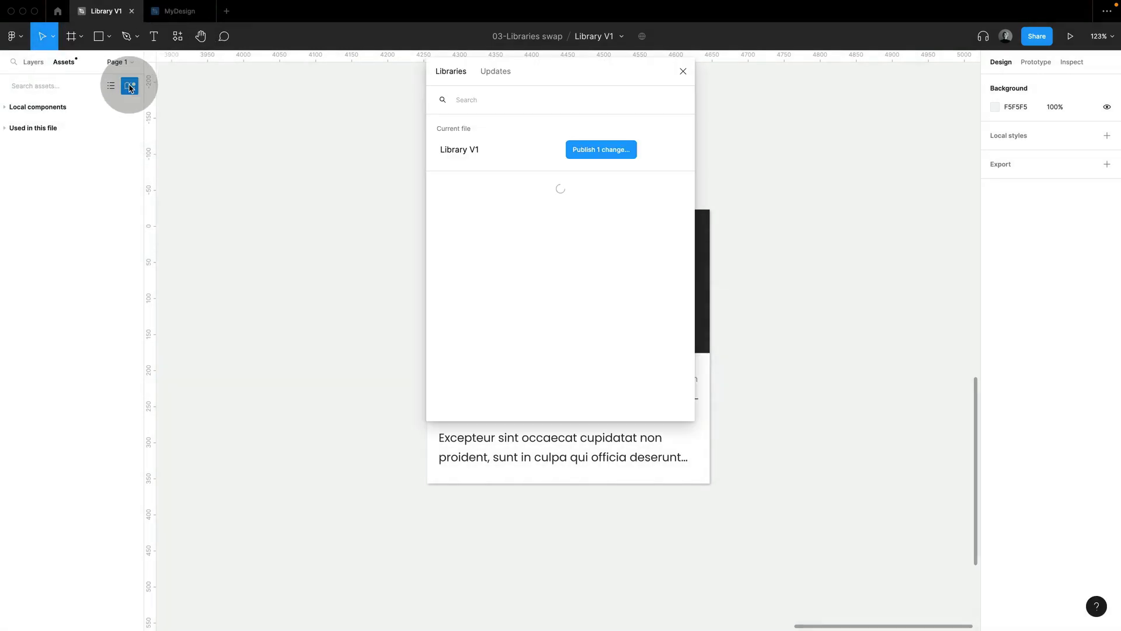
{"action": "left_click", "coordinate": [599, 151]}
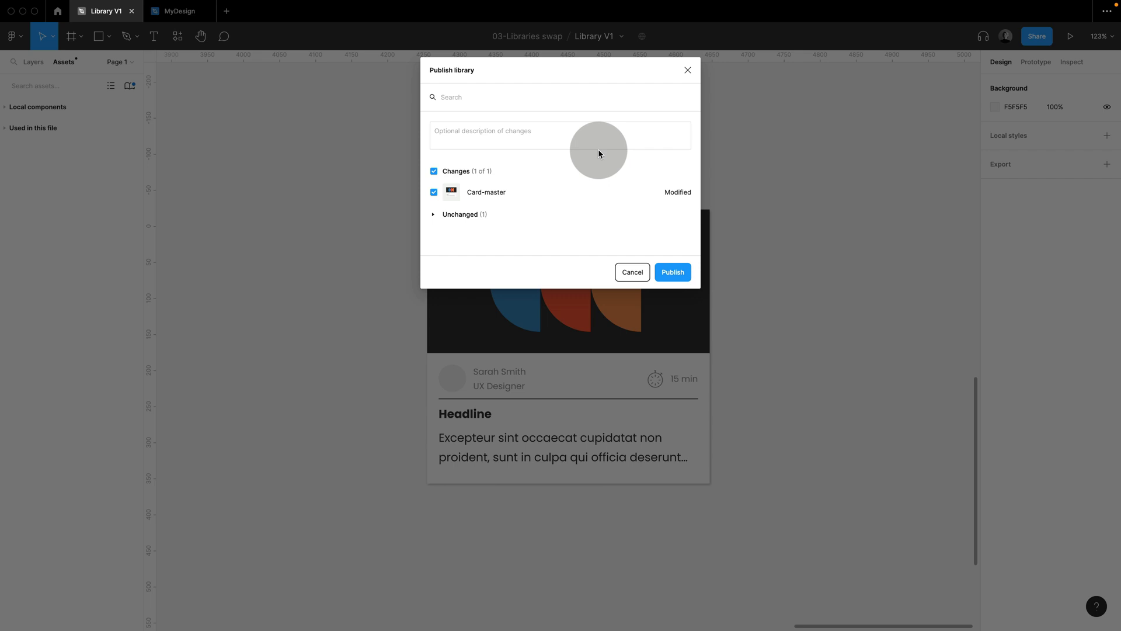
{"action": "left_click", "coordinate": [433, 214]}
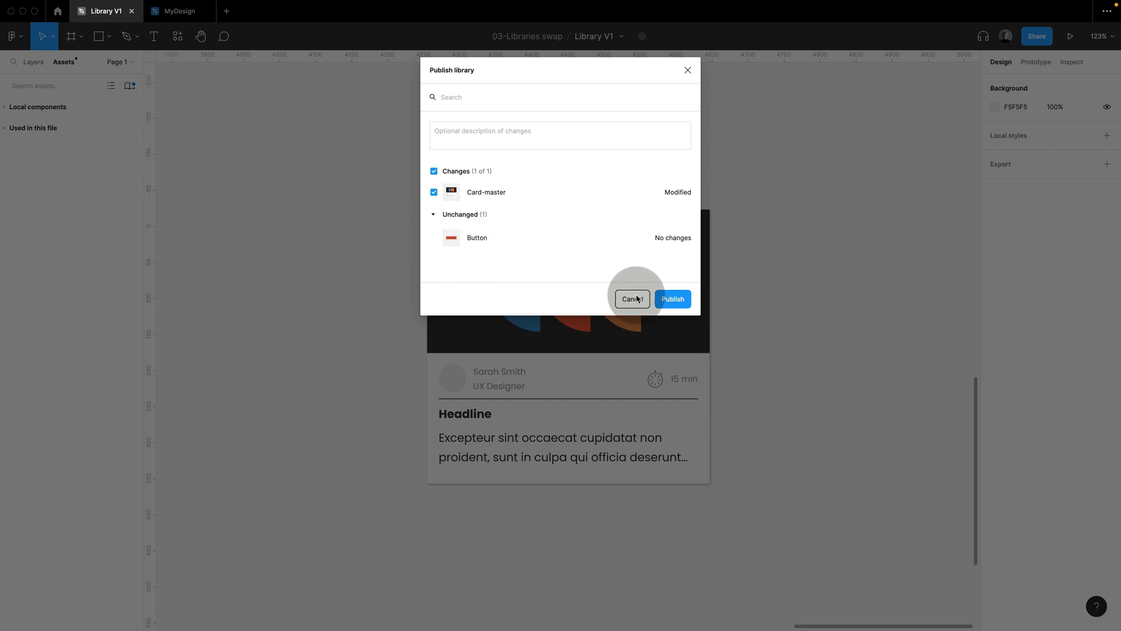
{"action": "left_click", "coordinate": [477, 132]}
{"action": "type", "text": "update card layout"}
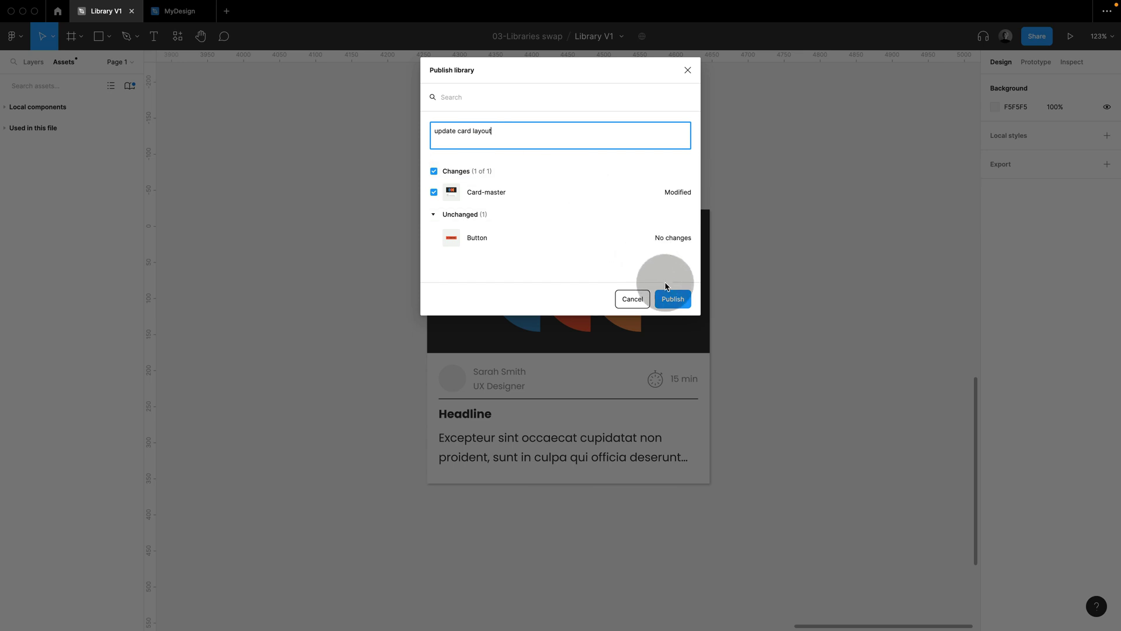
{"action": "left_click", "coordinate": [672, 299]}
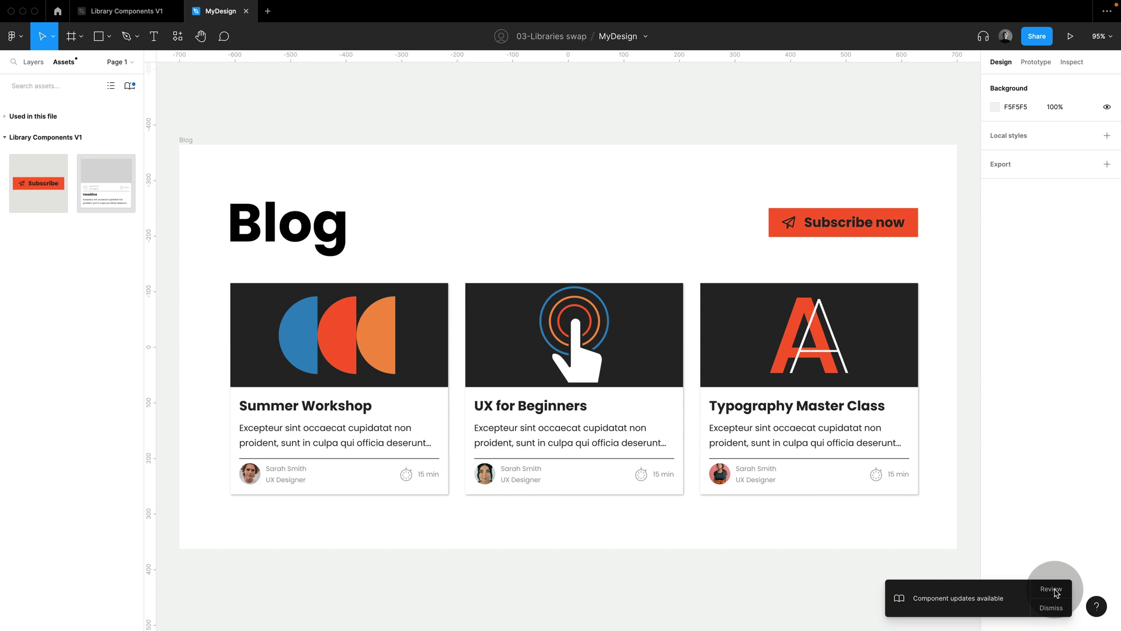
Review the component updates available notice in the MyDesign file
{"action": "left_click", "coordinate": [1052, 589]}
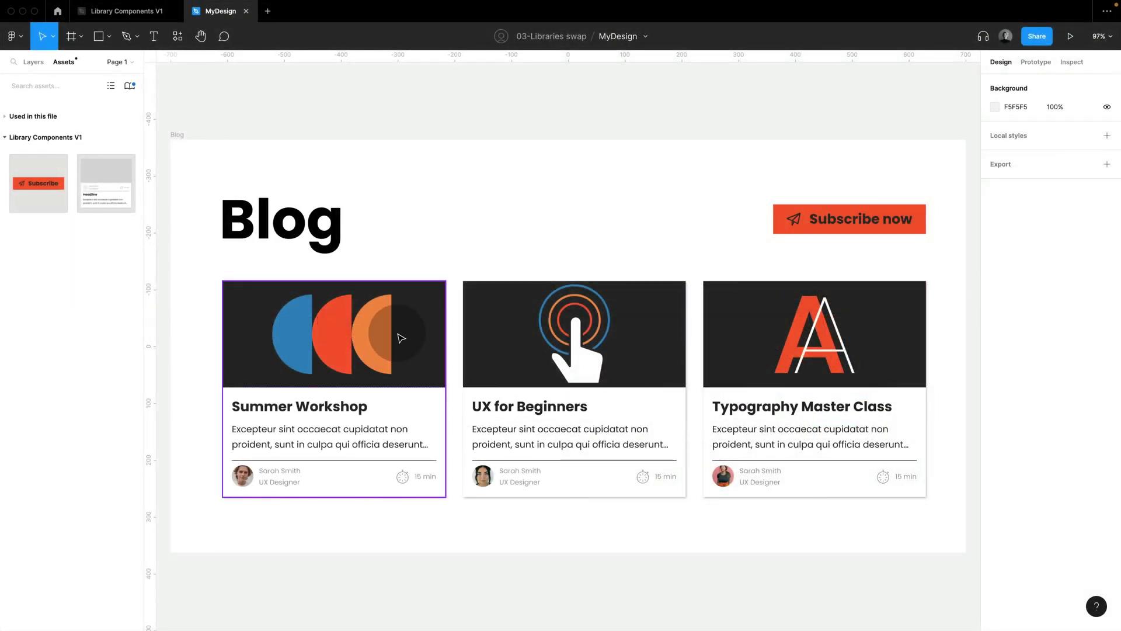
Select the Summer Workshop card and review its Card-master update side by side
{"action": "left_click", "coordinate": [401, 338]}
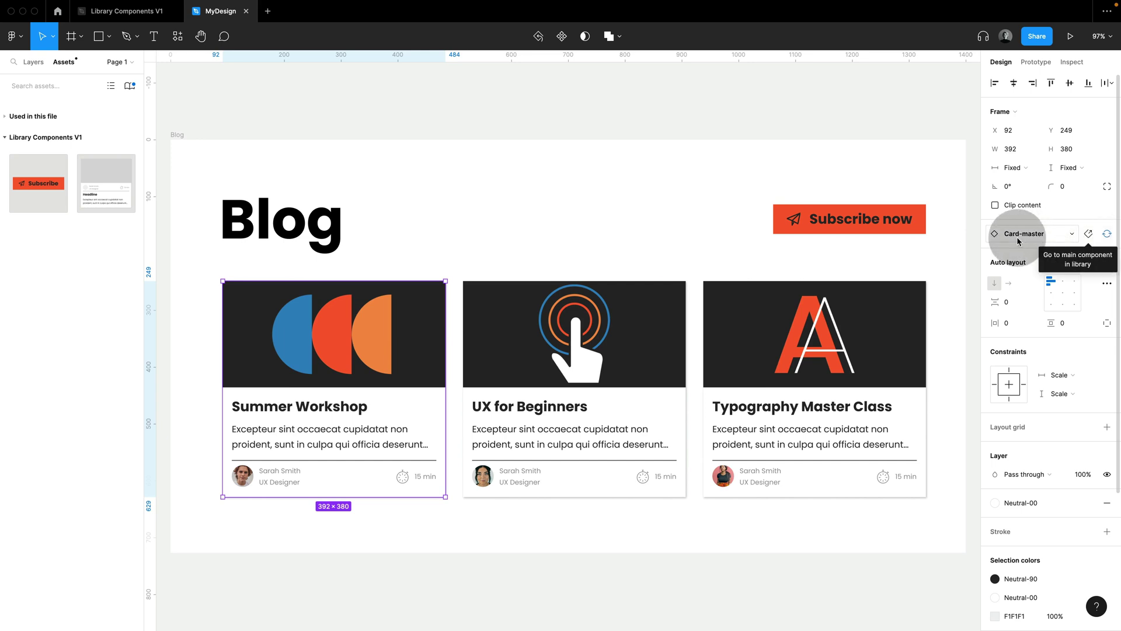
{"action": "left_click", "coordinate": [1108, 236]}
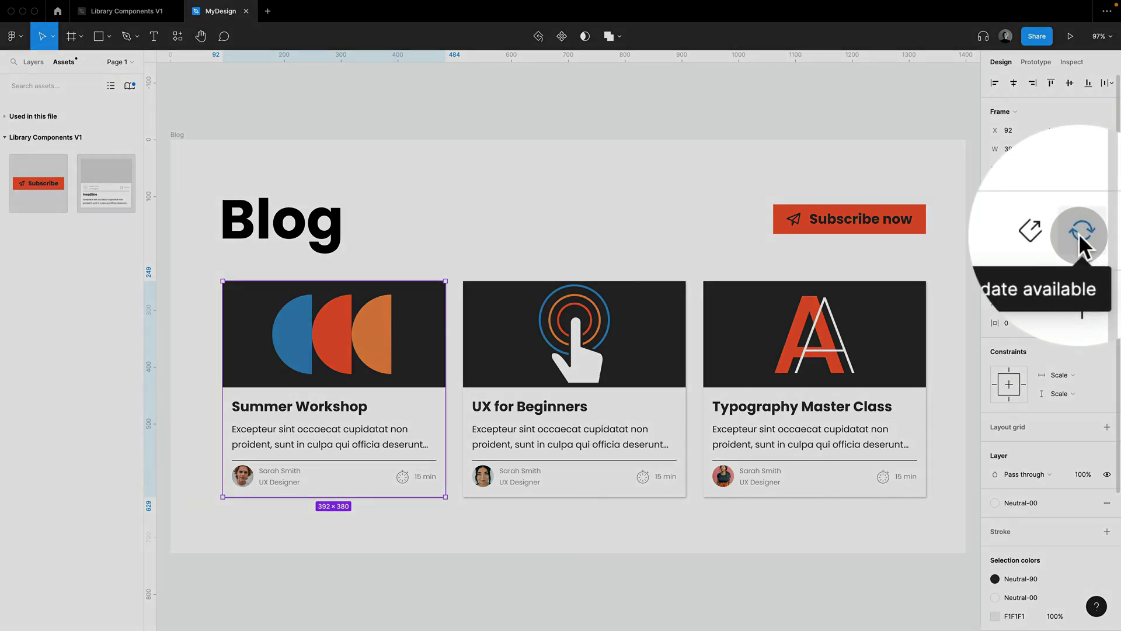
{"action": "left_click", "coordinate": [1078, 235]}
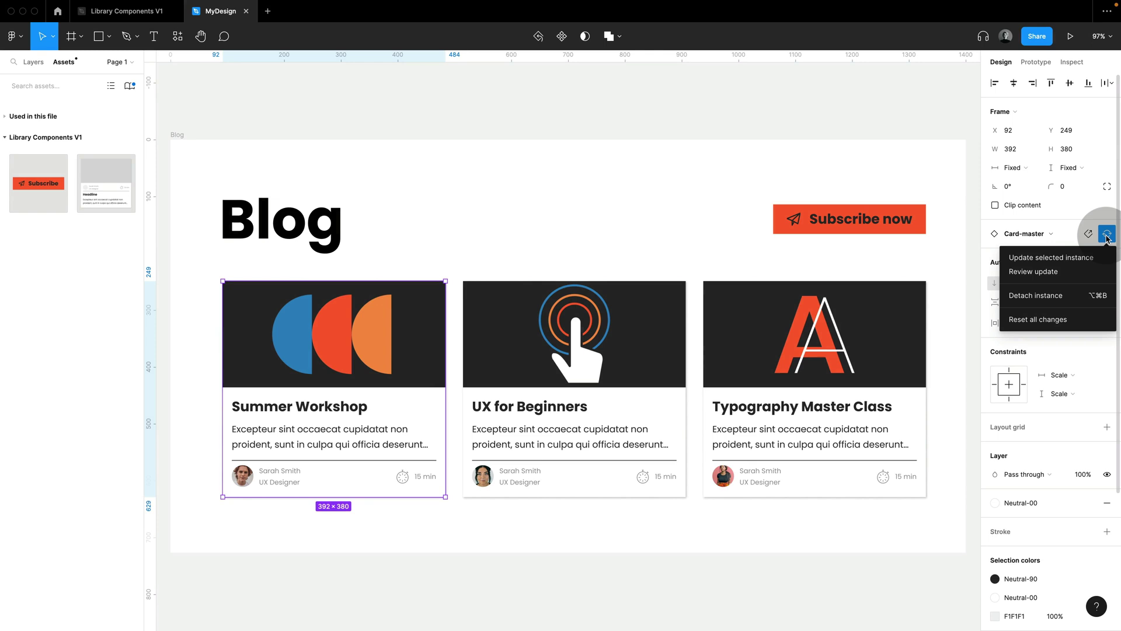
{"action": "left_click", "coordinate": [1051, 271]}
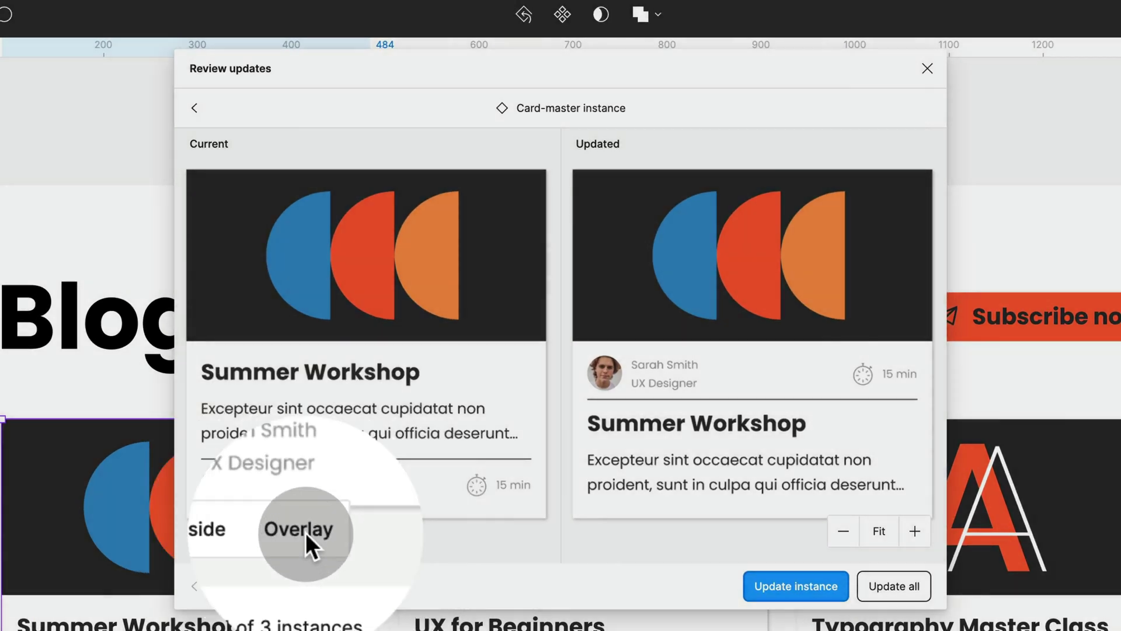
Compare old and new cards in Overlay, then update all three Card-master instances
{"action": "left_click", "coordinate": [306, 532]}
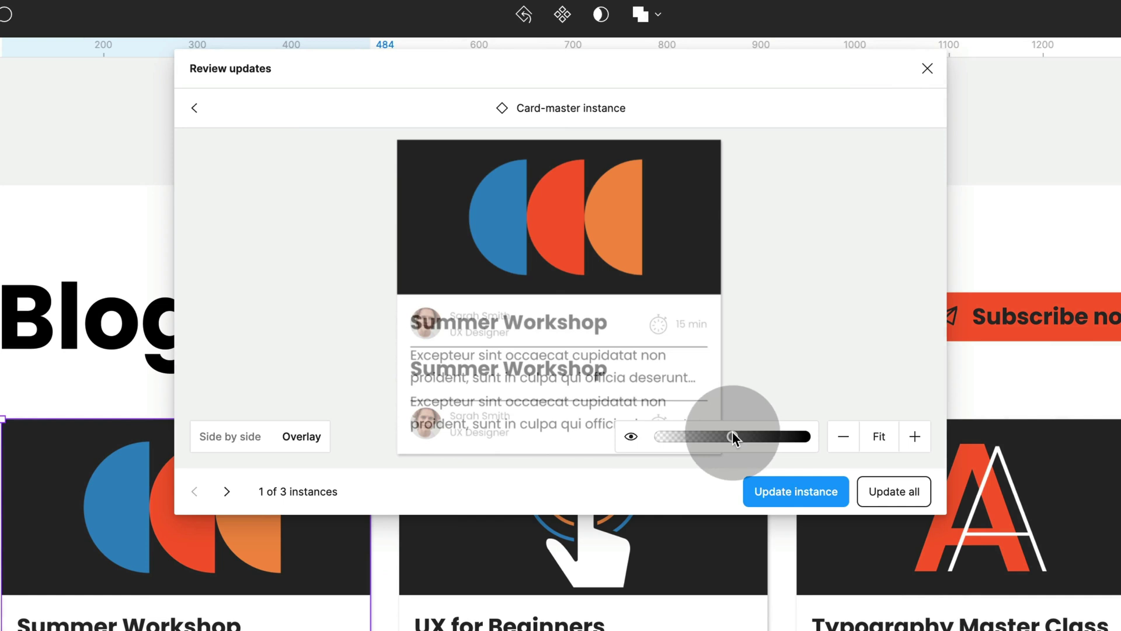
{"action": "mouse_move", "coordinate": [732, 433]}
{"action": "left_mouse_down"}
{"action": "mouse_move", "coordinate": [654, 434]}
{"action": "mouse_move", "coordinate": [793, 436]}
{"action": "mouse_move", "coordinate": [644, 435]}
{"action": "mouse_move", "coordinate": [786, 438]}
{"action": "mouse_move", "coordinate": [712, 438]}
{"action": "left_mouse_up"}
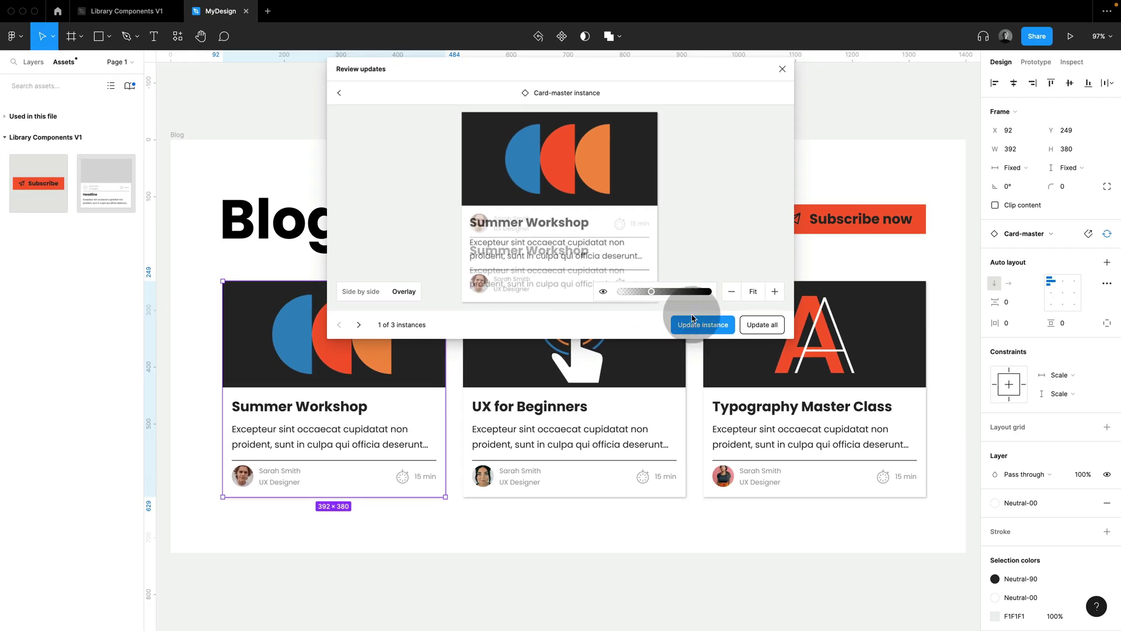
{"action": "left_click", "coordinate": [765, 329]}
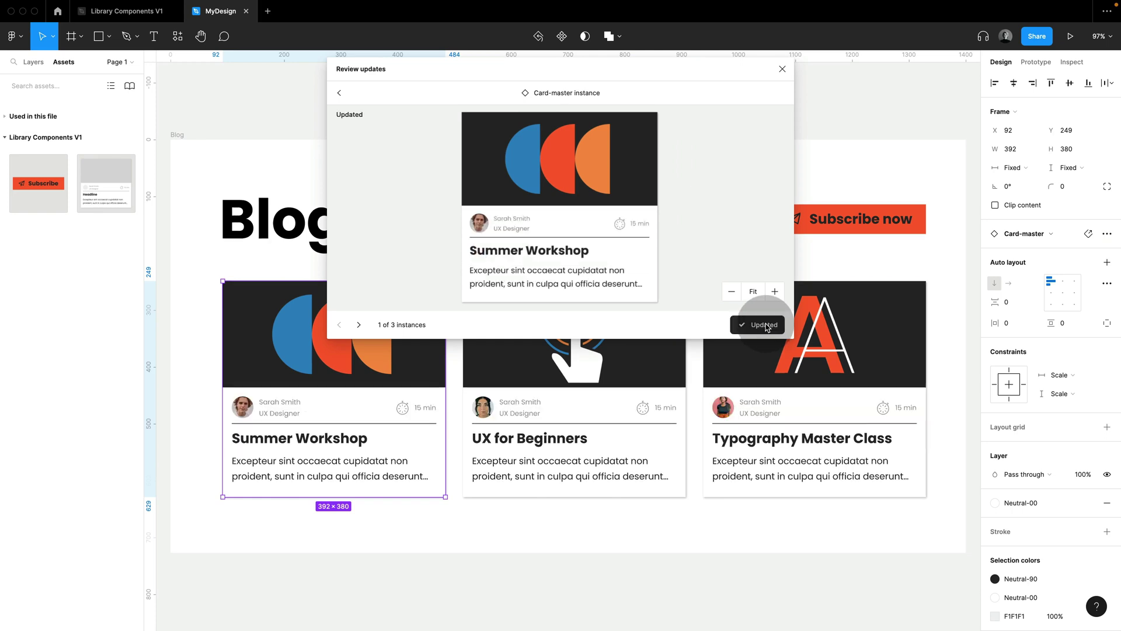
{"action": "left_click", "coordinate": [783, 69]}
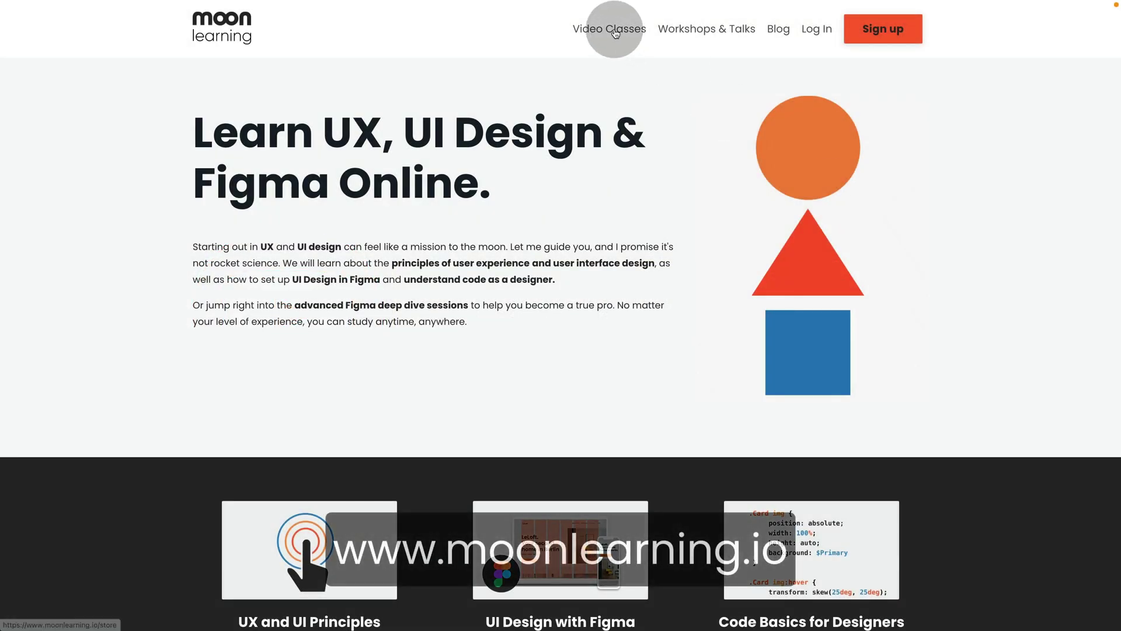
Open the Deep Dive: Documenting & Collaborating course from the moonlearning.io Video Classes
{"action": "left_click", "coordinate": [616, 33]}
{"action": "scroll", "coordinate": [908, 348], "scroll_direction": "down", "scroll_amount": 2}
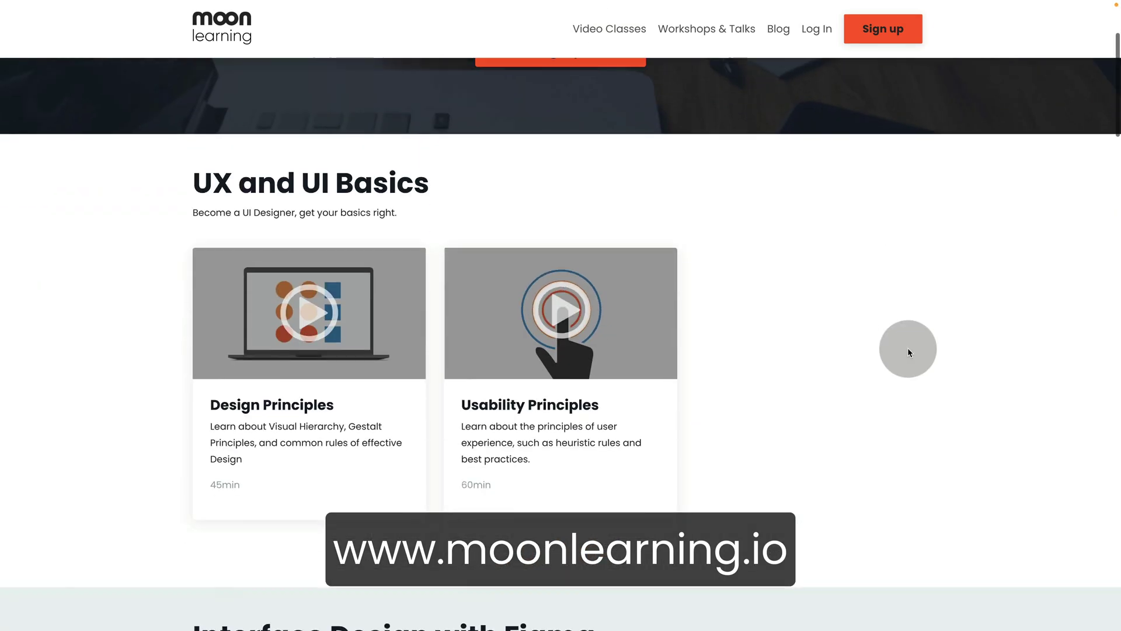
{"action": "scroll", "coordinate": [907, 348], "scroll_direction": "down", "scroll_amount": 15}
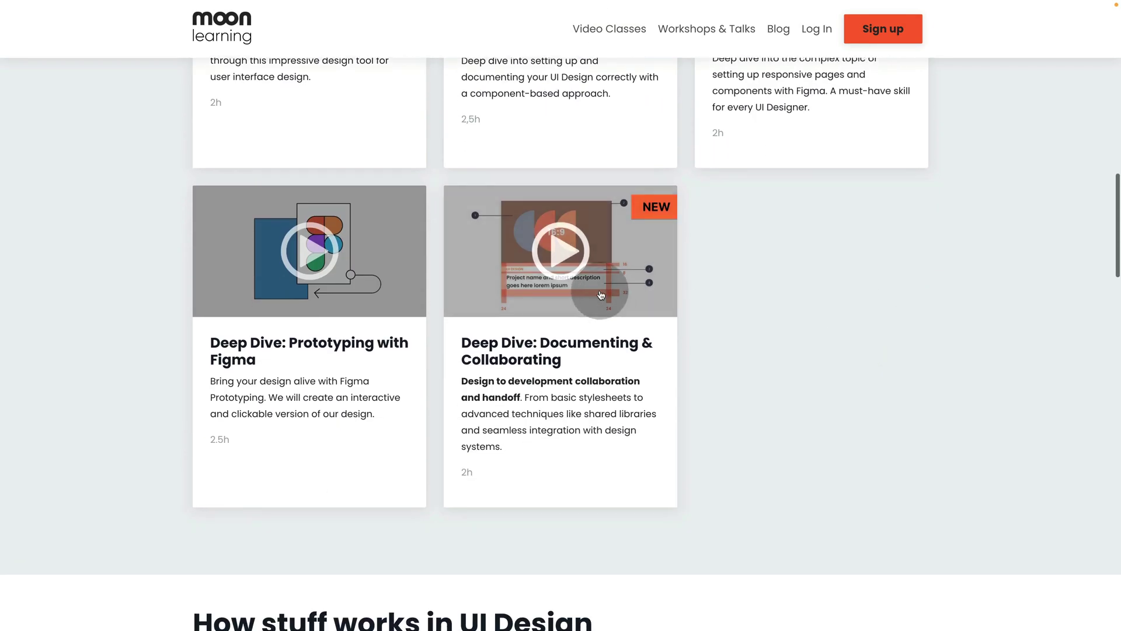
{"action": "left_click", "coordinate": [601, 294]}
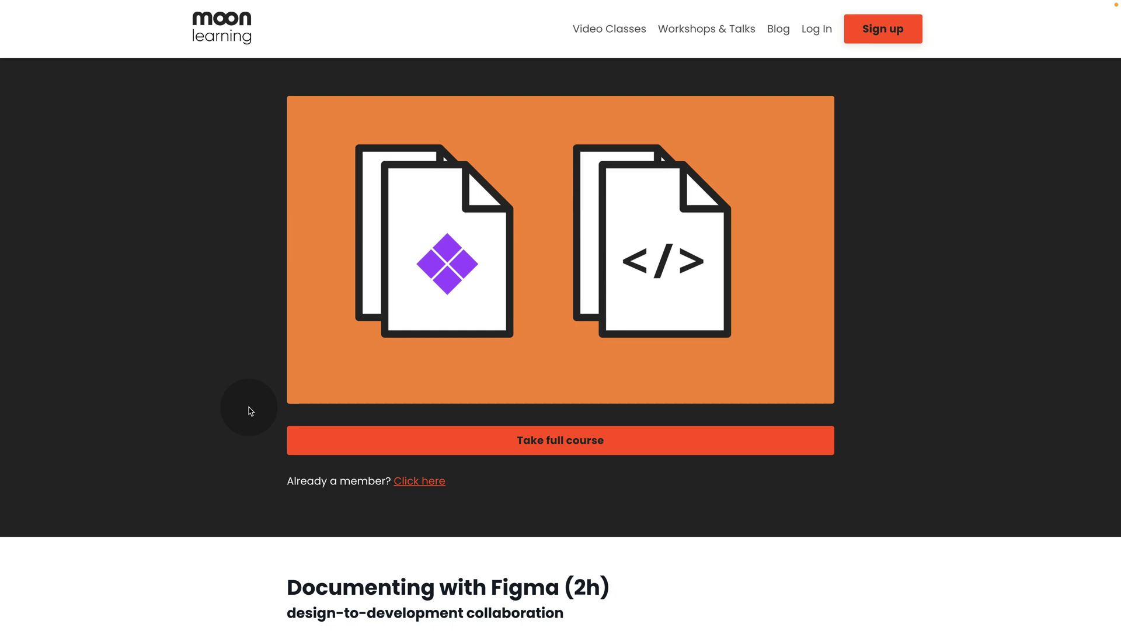